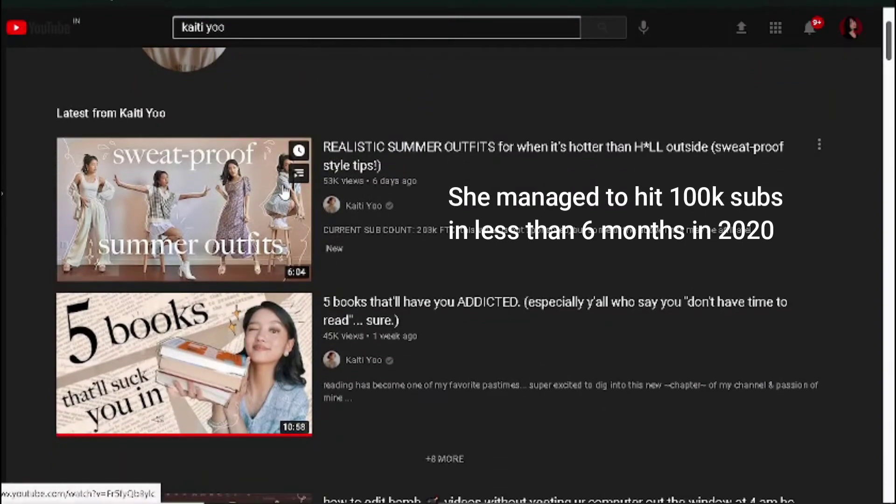
- Search YouTube for "kaiti yoo college majors" using the suggested query
{"action": "scroll", "coordinate": [281, 183], "scroll_direction": "down", "scroll_amount": 6}
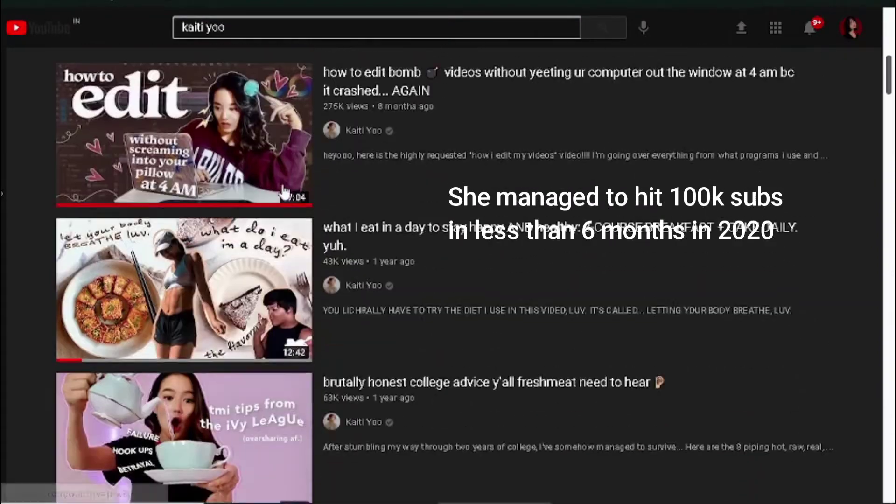
{"action": "scroll", "coordinate": [281, 183], "scroll_direction": "up", "scroll_amount": 15}
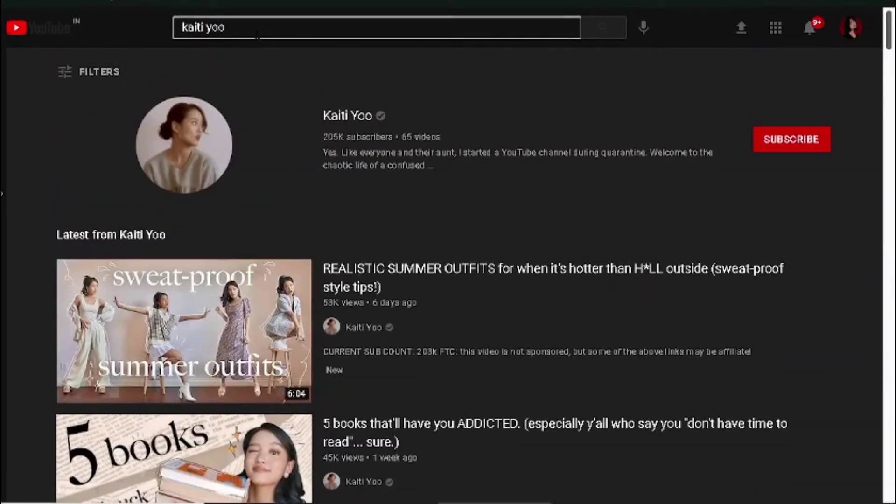
{"action": "left_click", "coordinate": [257, 32]}
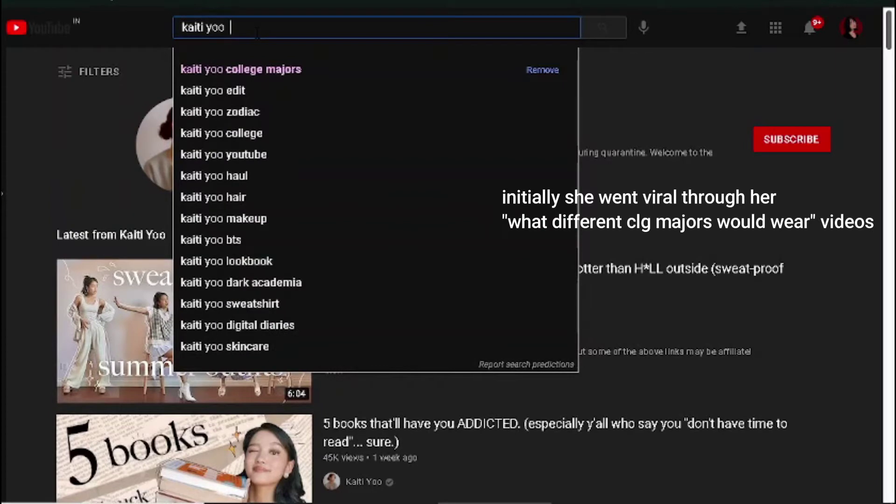
{"action": "key", "text": "Down"}
{"action": "key", "text": "Return"}
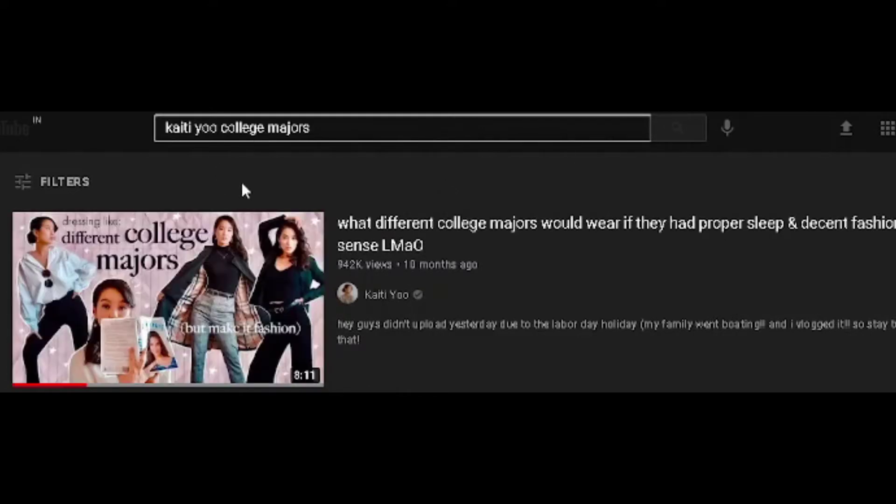
{"action": "mouse_move", "coordinate": [344, 275]}
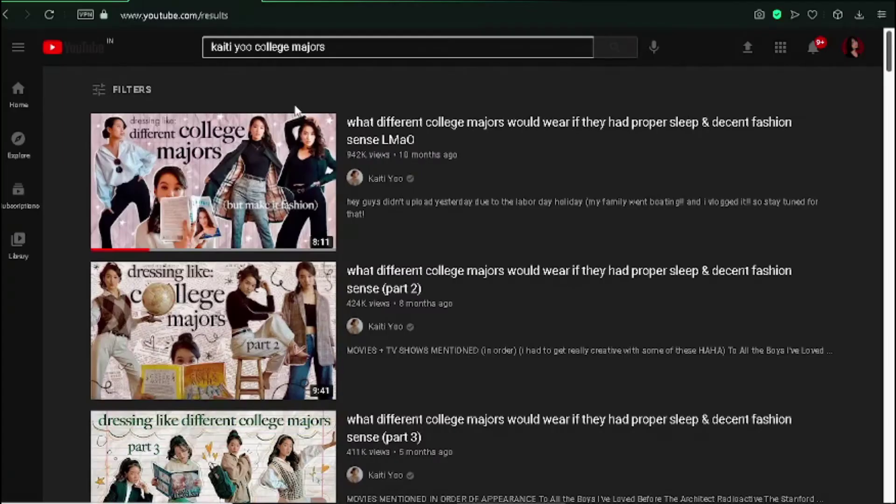
- Open the Pixlr E photo editor at pixlr.com/e/ in a new browser tab
{"action": "left_click", "coordinate": [277, 1]}
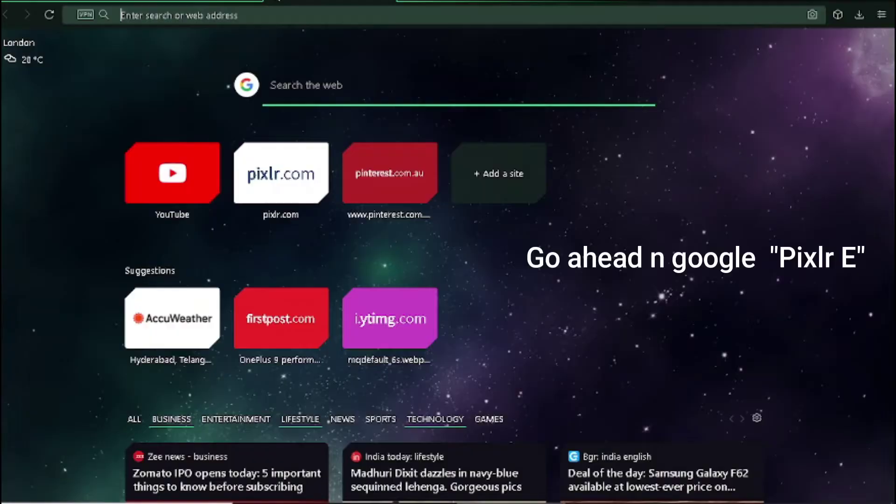
{"action": "type", "text": "pixlr.com/e/"}
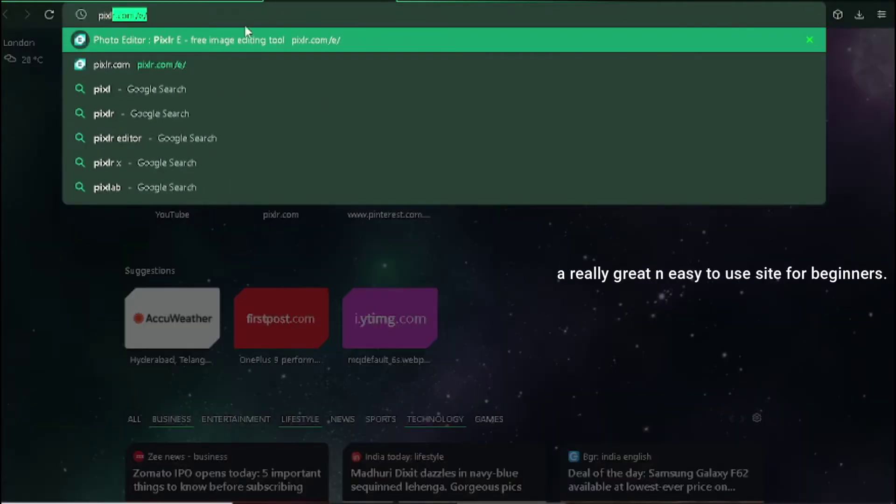
{"action": "left_click", "coordinate": [208, 65]}
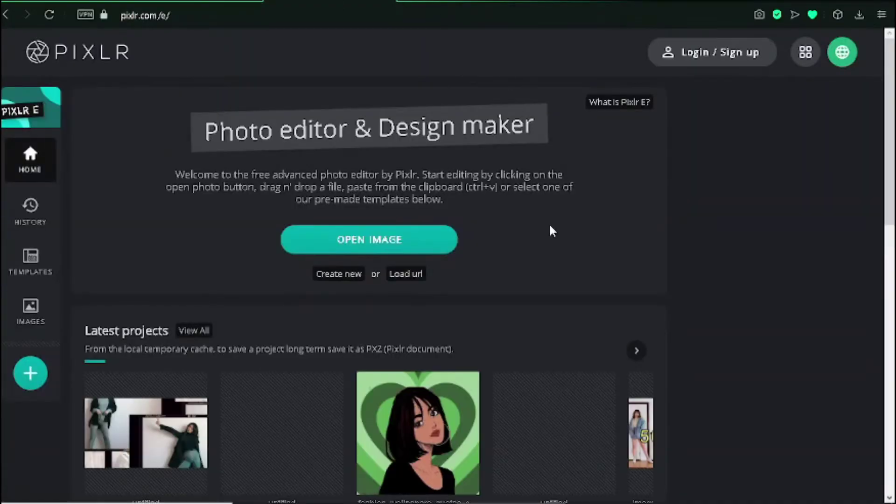
- Create a new blank canvas 1280 px wide and 720 px high
{"action": "left_click", "coordinate": [318, 280]}
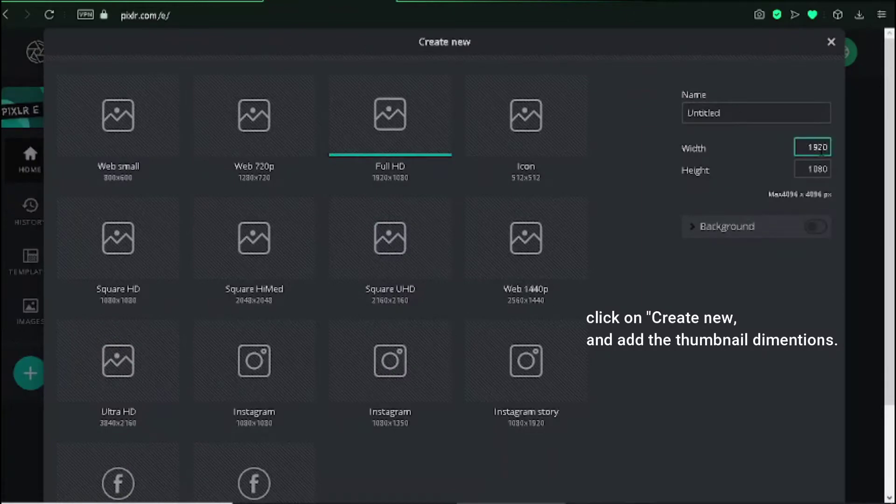
{"action": "type", "text": "12"}
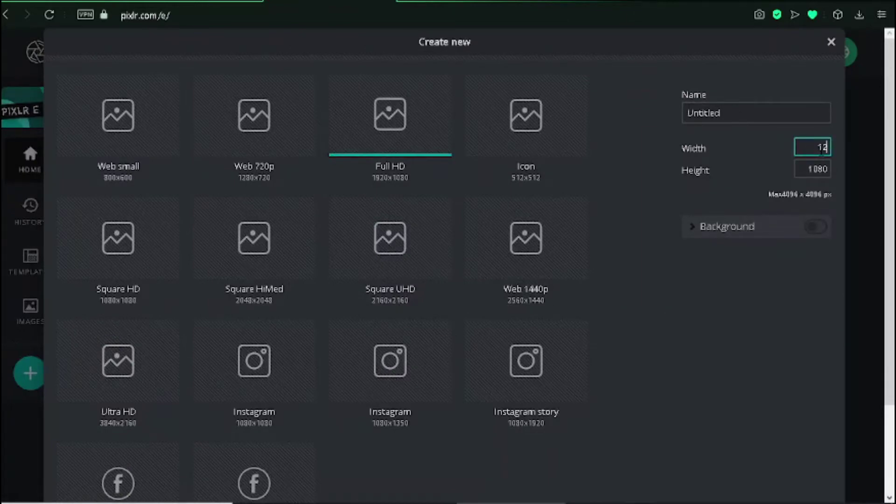
{"action": "key", "text": "Tab"}
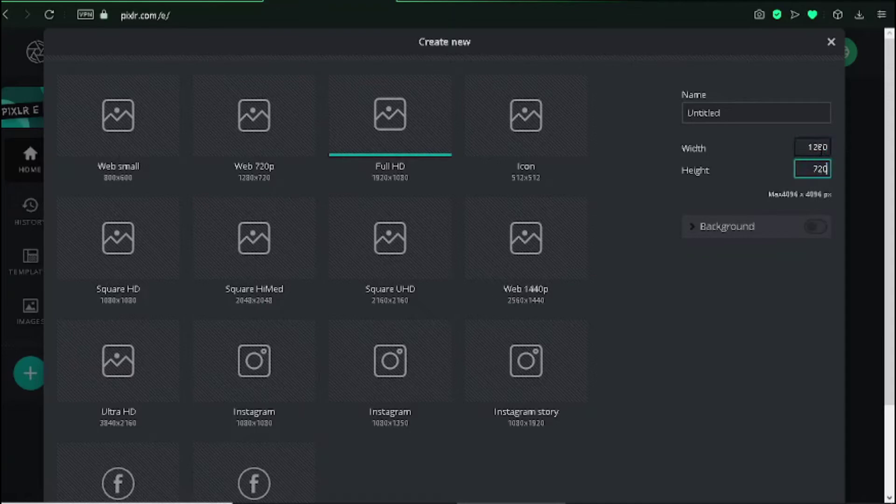
{"action": "key", "text": "Return"}
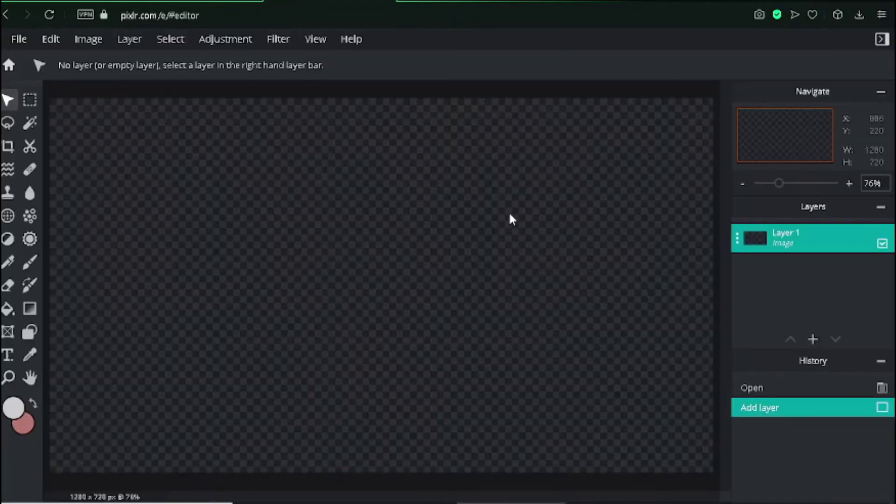
{"action": "scroll", "coordinate": [509, 211], "scroll_direction": "down", "scroll_amount": 5}
{"action": "scroll", "coordinate": [509, 211], "scroll_direction": "up", "scroll_amount": 4}
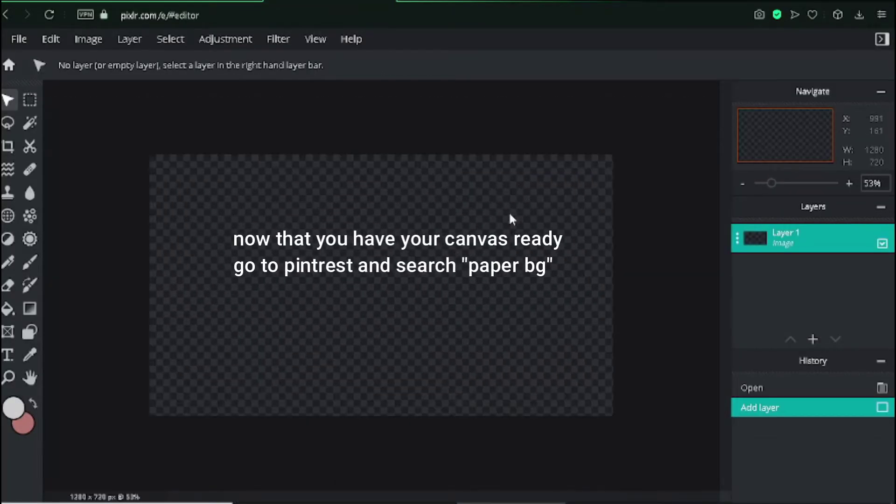
{"action": "scroll", "coordinate": [509, 212], "scroll_direction": "up", "scroll_amount": 2}
{"action": "scroll", "coordinate": [502, 214], "scroll_direction": "down", "scroll_amount": 3}
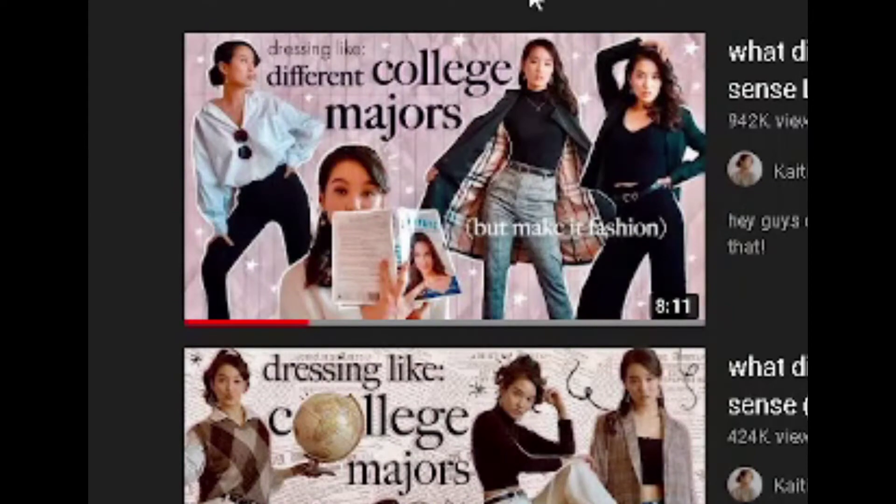
- Switch to the YouTube results and examine the paper backgrounds in the college majors thumbnails
{"action": "scroll", "coordinate": [443, 373], "scroll_direction": "down", "scroll_amount": 3}
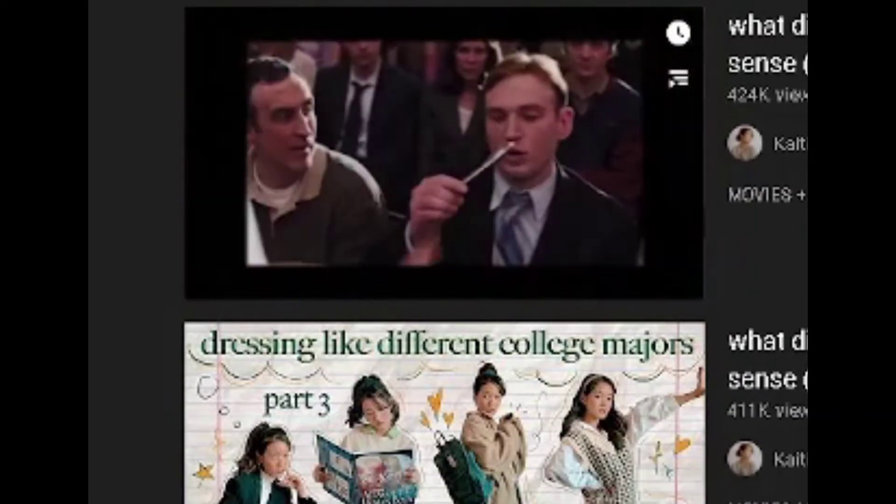
{"action": "scroll", "coordinate": [443, 154], "scroll_direction": "up", "scroll_amount": 3}
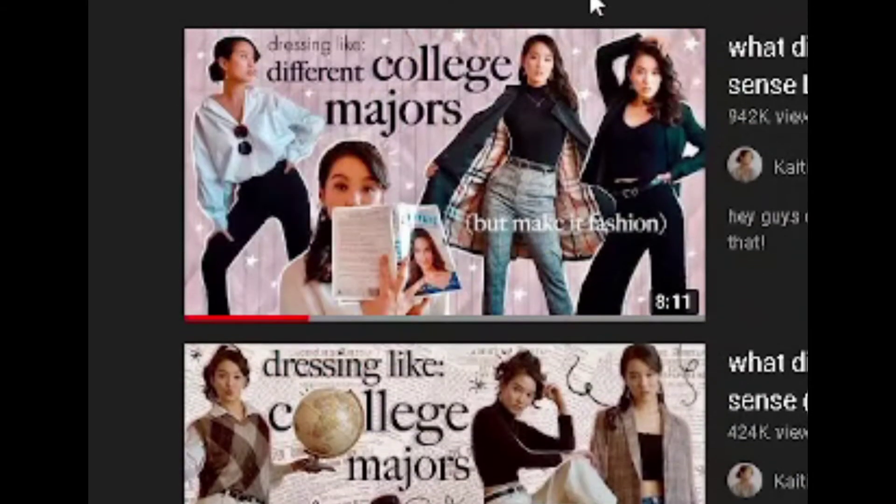
{"action": "scroll", "coordinate": [597, 7], "scroll_direction": "up", "scroll_amount": 1}
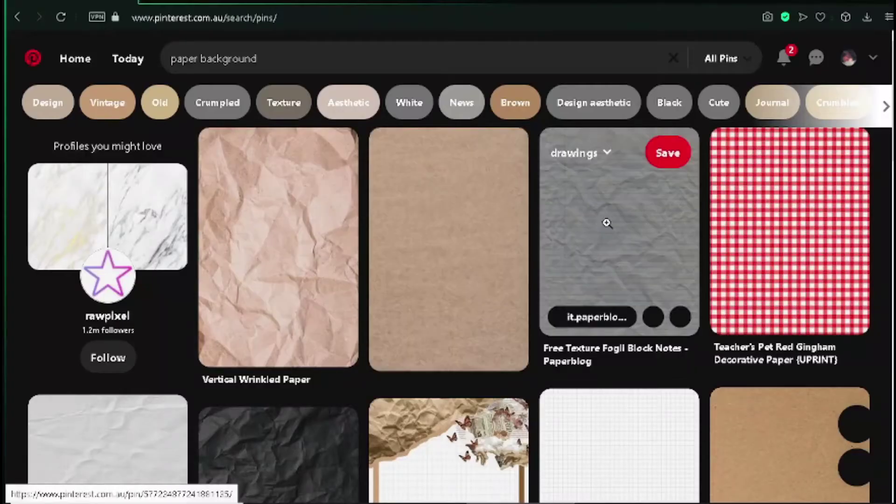
- Copy the crumpled lined paper image from the Pinterest paper background results and paste it onto the Pixlr canvas
{"action": "left_click", "coordinate": [606, 224]}
{"action": "scroll", "coordinate": [363, 251], "scroll_direction": "down", "scroll_amount": 1}
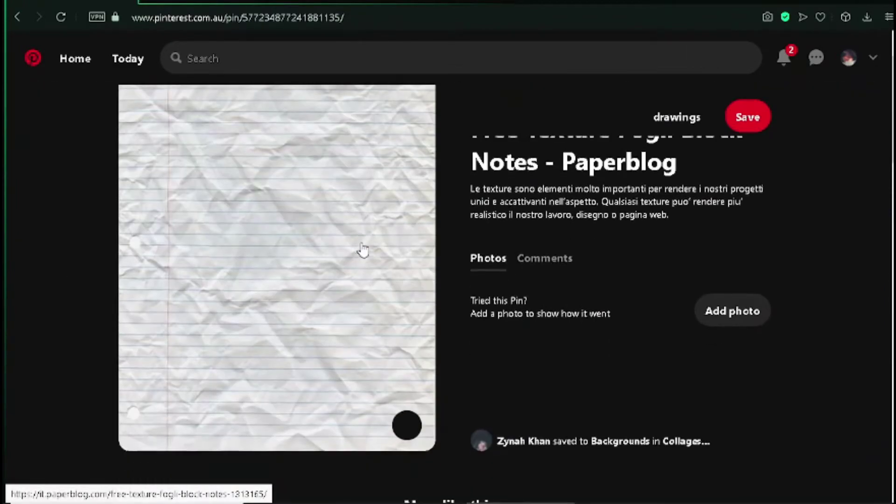
{"action": "right_click", "coordinate": [362, 244]}
{"action": "left_click", "coordinate": [413, 370]}
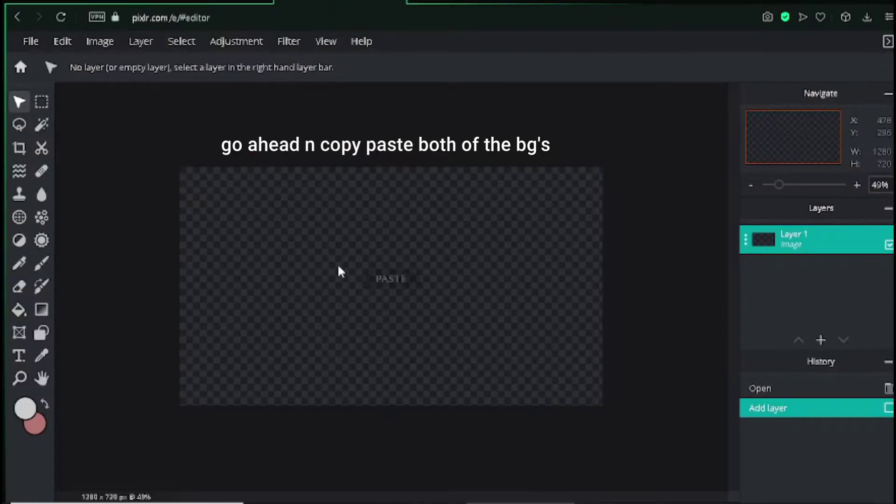
{"action": "key", "text": "ctrl+v"}
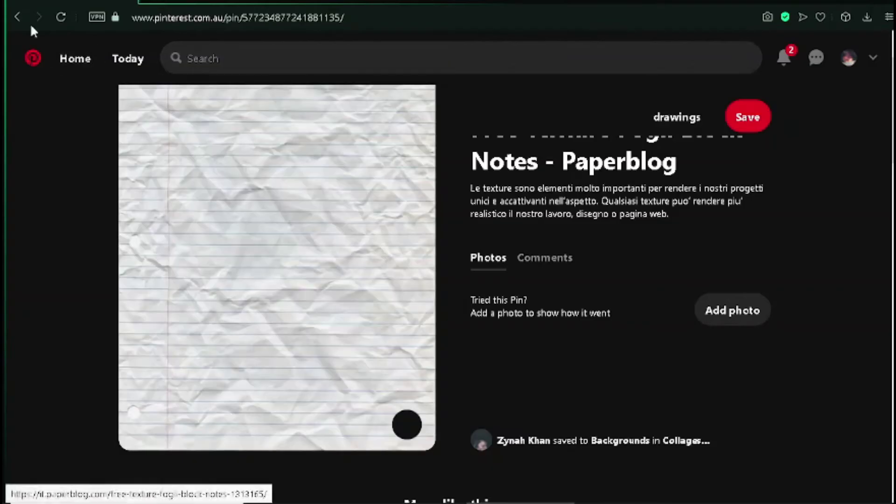
- Copy the Vertical Wrinkled Paper image from Pinterest and paste it into the Pixlr document as another layer
{"action": "left_click", "coordinate": [17, 16]}
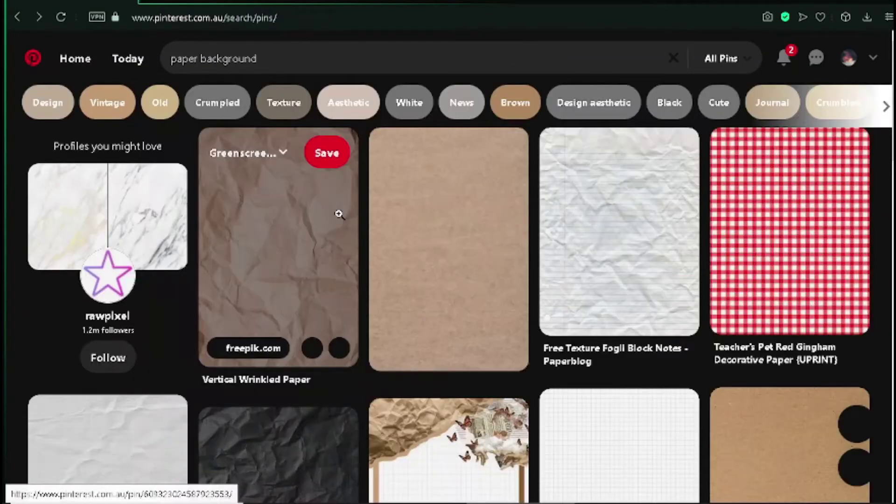
{"action": "left_click", "coordinate": [340, 212]}
{"action": "scroll", "coordinate": [500, 293], "scroll_direction": "down", "scroll_amount": 1}
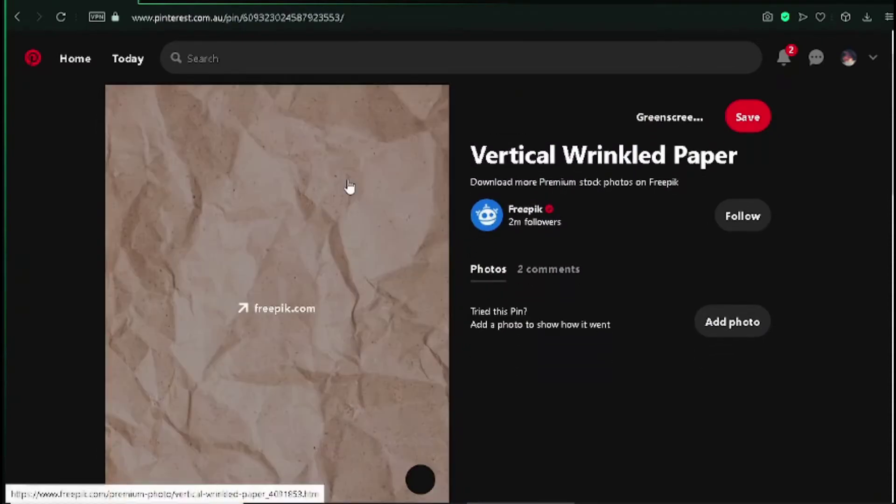
{"action": "right_click", "coordinate": [346, 180]}
{"action": "left_click", "coordinate": [358, 346]}
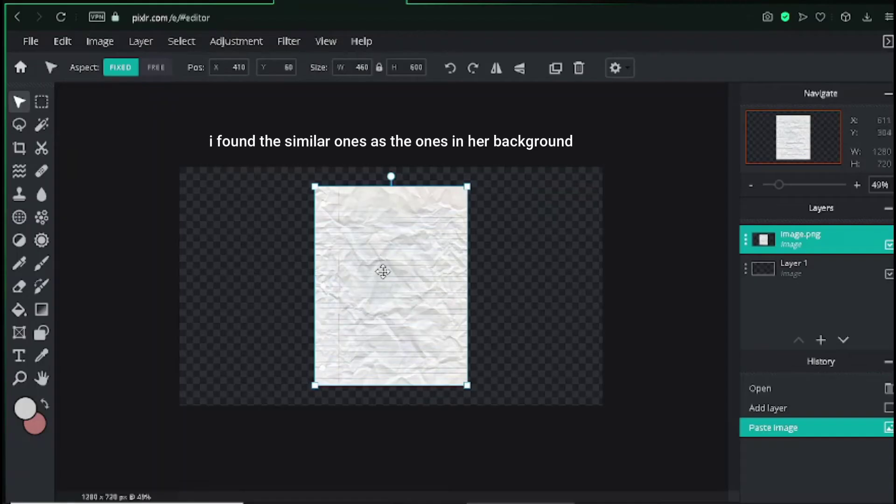
{"action": "key", "text": "ctrl+v"}
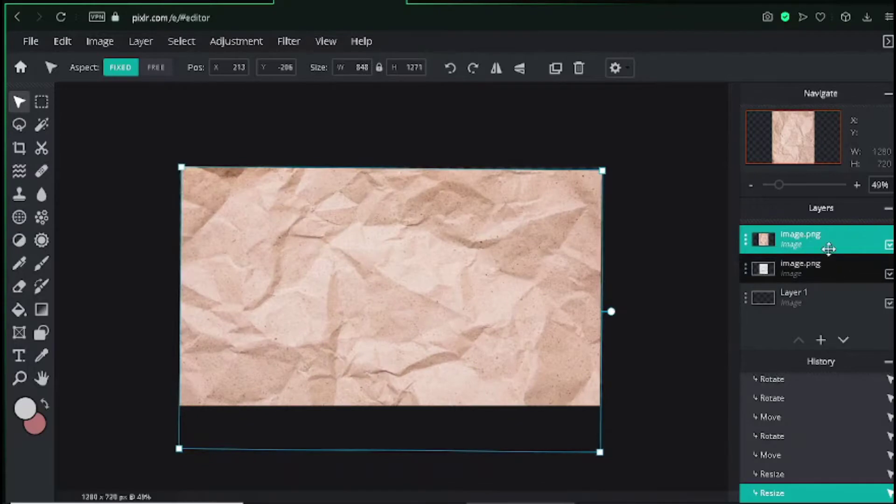
- Place the lined paper layer above the pink paper, rotate it a quarter turn and enlarge it to cover the whole canvas
{"action": "left_click_drag", "start_coordinate": [829, 249], "coordinate": [826, 273]}
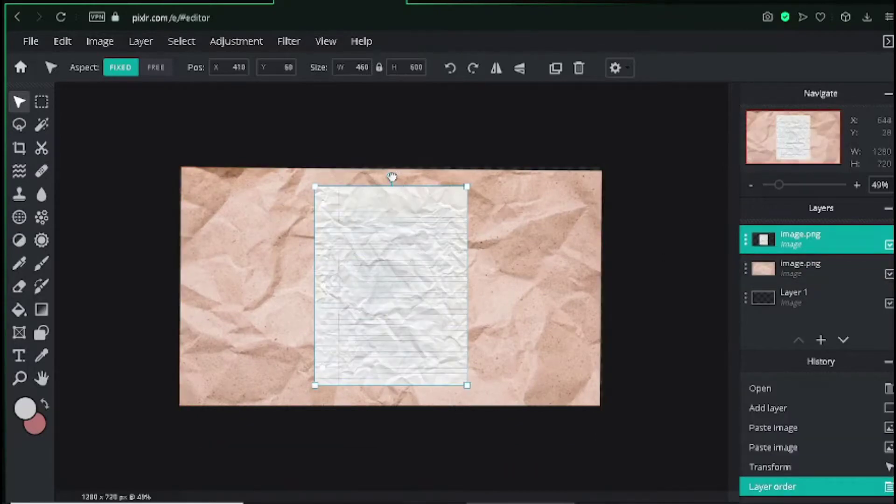
{"action": "left_click_drag", "start_coordinate": [392, 176], "coordinate": [525, 287]}
{"action": "left_click_drag", "start_coordinate": [376, 314], "coordinate": [276, 265]}
{"action": "left_click_drag", "start_coordinate": [379, 320], "coordinate": [511, 420]}
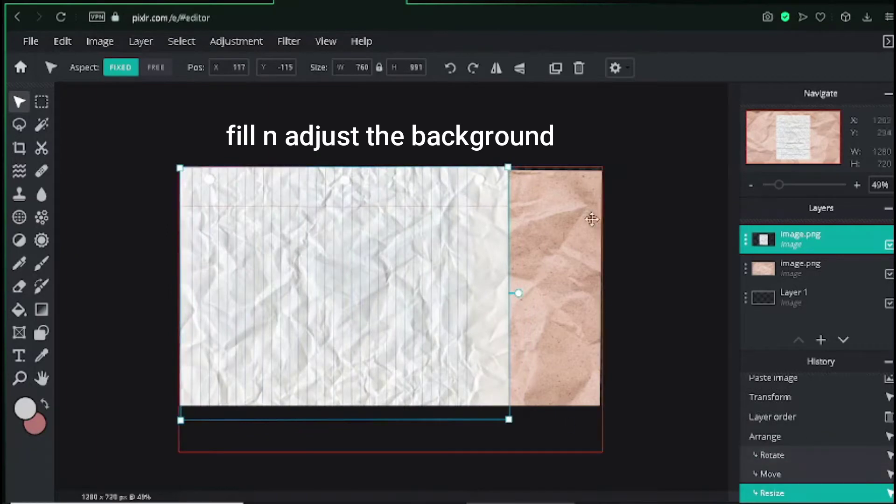
{"action": "left_click_drag", "start_coordinate": [511, 168], "coordinate": [721, 135]}
{"action": "left_click_drag", "start_coordinate": [490, 294], "coordinate": [482, 321]}
{"action": "left_click_drag", "start_coordinate": [545, 453], "coordinate": [592, 488]}
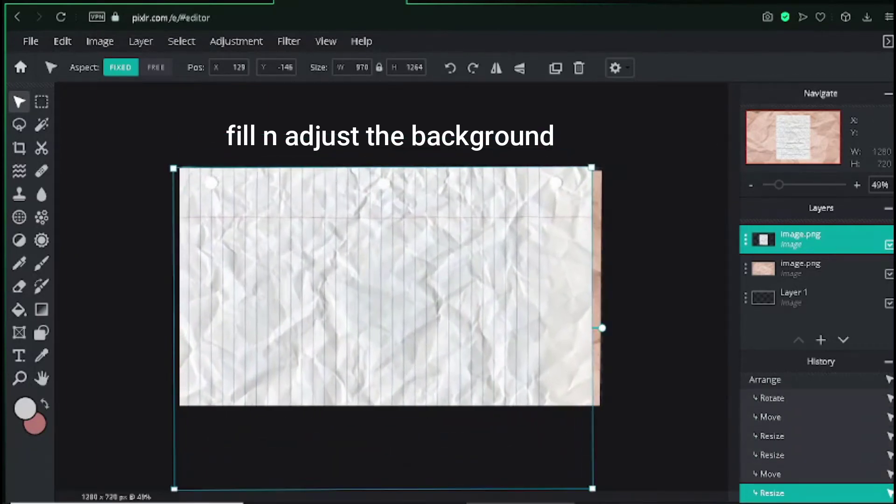
{"action": "left_click_drag", "start_coordinate": [593, 166], "coordinate": [650, 154]}
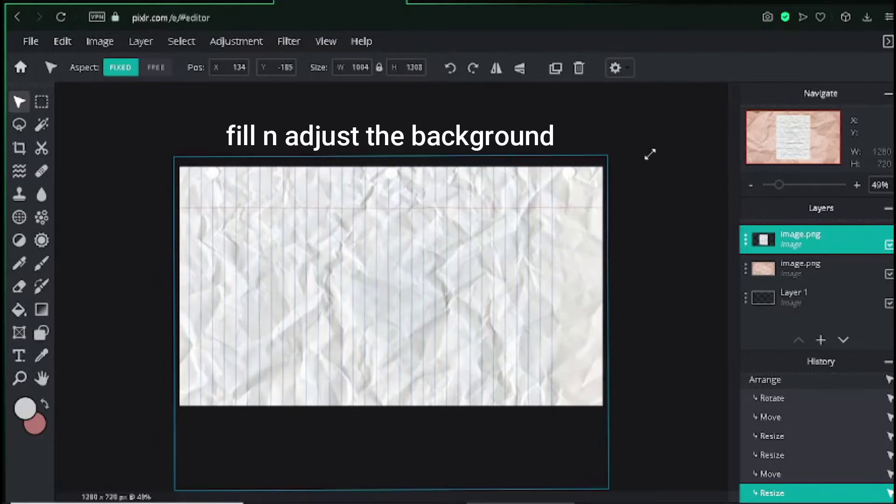
- Bring the pink wrinkled paper layer to the top and lower its Transparency value to tint the lined paper
{"action": "left_click", "coordinate": [815, 272]}
{"action": "left_click_drag", "start_coordinate": [815, 238], "coordinate": [815, 230]}
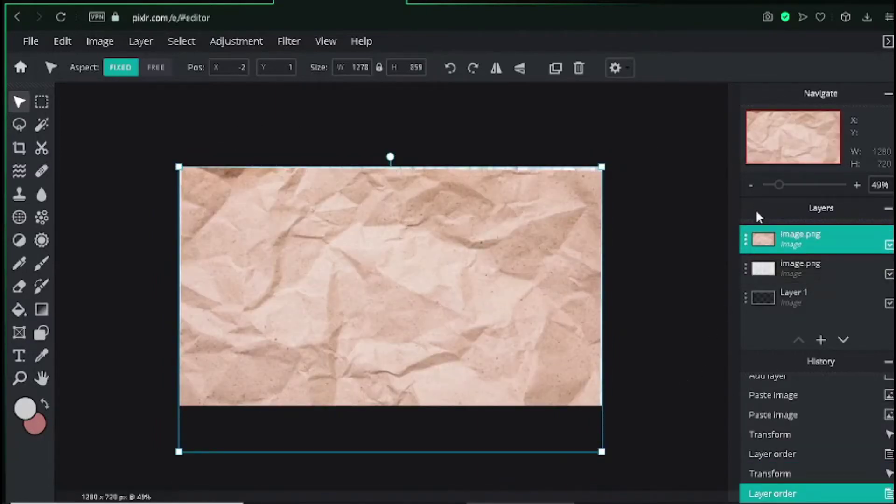
{"action": "left_click", "coordinate": [746, 239]}
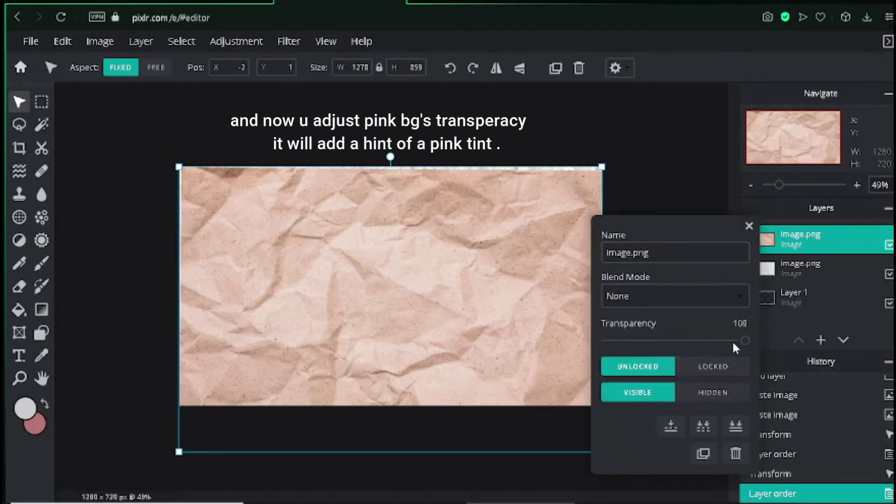
{"action": "left_click_drag", "start_coordinate": [734, 343], "coordinate": [679, 342]}
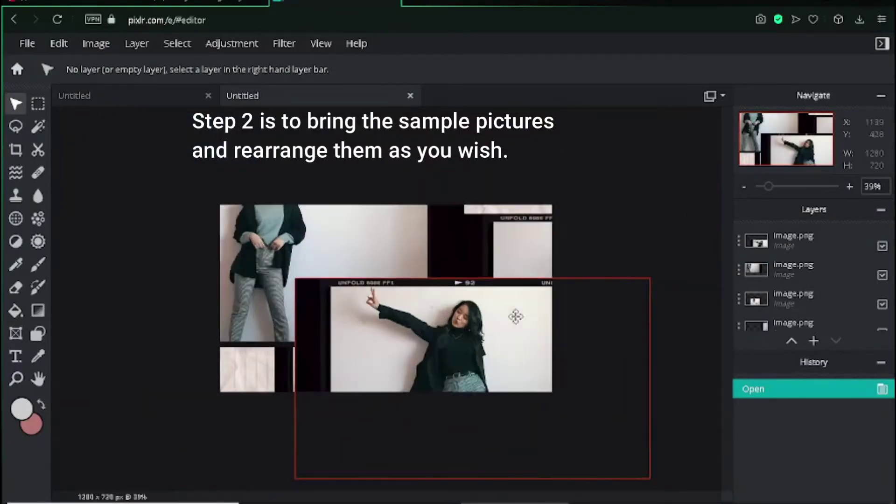
- In the sample photos document, arrange the two standing photos side by side and move the laptop photo's layer to the top
{"action": "left_click_drag", "start_coordinate": [367, 223], "coordinate": [363, 276]}
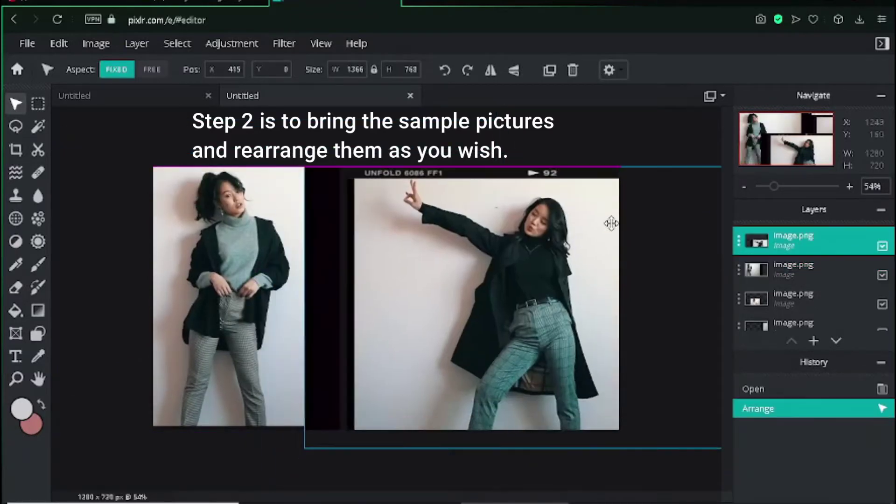
{"action": "left_click_drag", "start_coordinate": [612, 220], "coordinate": [626, 210]}
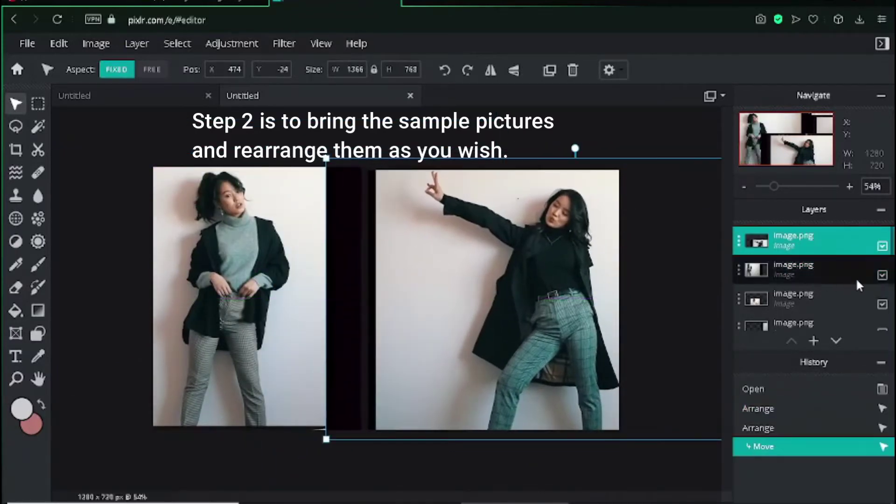
{"action": "left_click", "coordinate": [814, 273]}
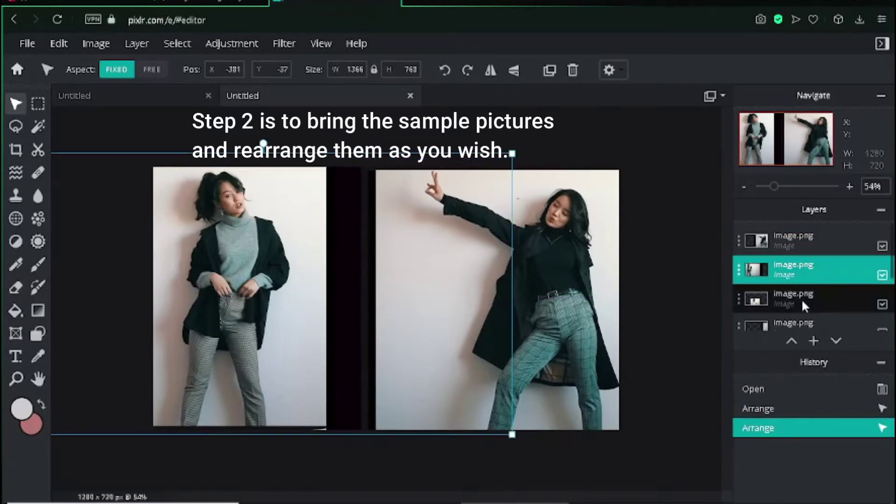
{"action": "left_click_drag", "start_coordinate": [805, 301], "coordinate": [809, 246]}
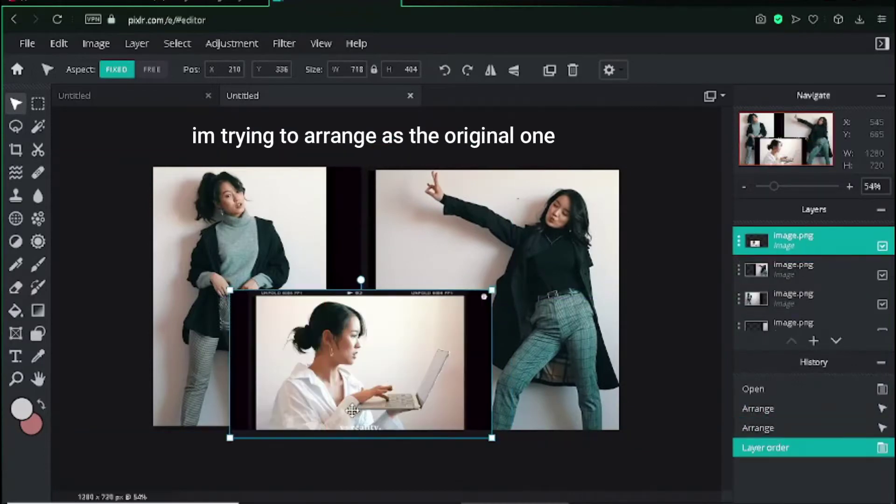
- Raise the camera photo's layer to just beneath the laptop photo's and reposition both photos on the right side of the canvas
{"action": "left_click_drag", "start_coordinate": [374, 374], "coordinate": [379, 366]}
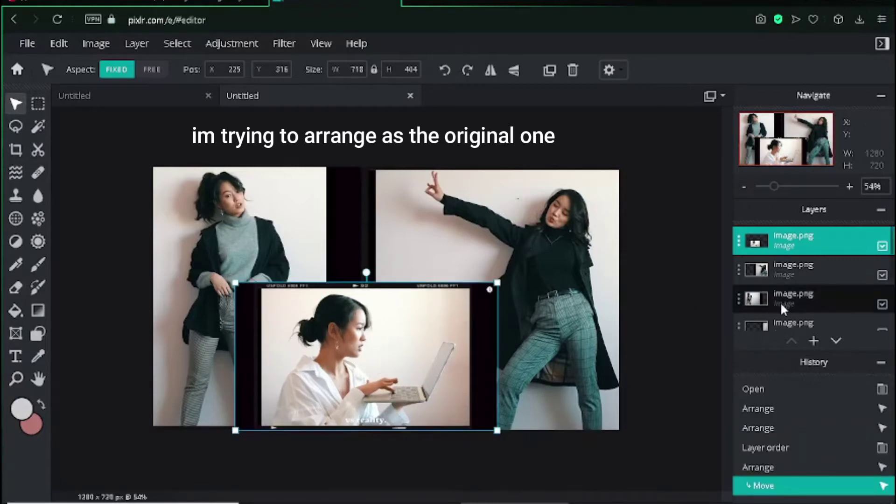
{"action": "scroll", "coordinate": [796, 310], "scroll_direction": "down", "scroll_amount": 1}
{"action": "left_click_drag", "start_coordinate": [796, 308], "coordinate": [795, 245]}
{"action": "left_click_drag", "start_coordinate": [560, 272], "coordinate": [288, 244]}
{"action": "left_click_drag", "start_coordinate": [449, 219], "coordinate": [466, 228]}
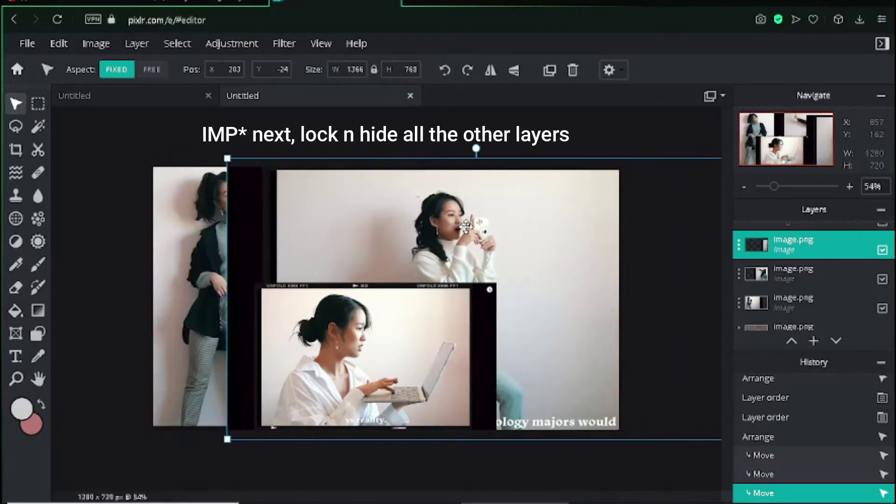
{"action": "scroll", "coordinate": [380, 304], "scroll_direction": "up", "scroll_amount": 4}
{"action": "scroll", "coordinate": [380, 325], "scroll_direction": "down", "scroll_amount": 3}
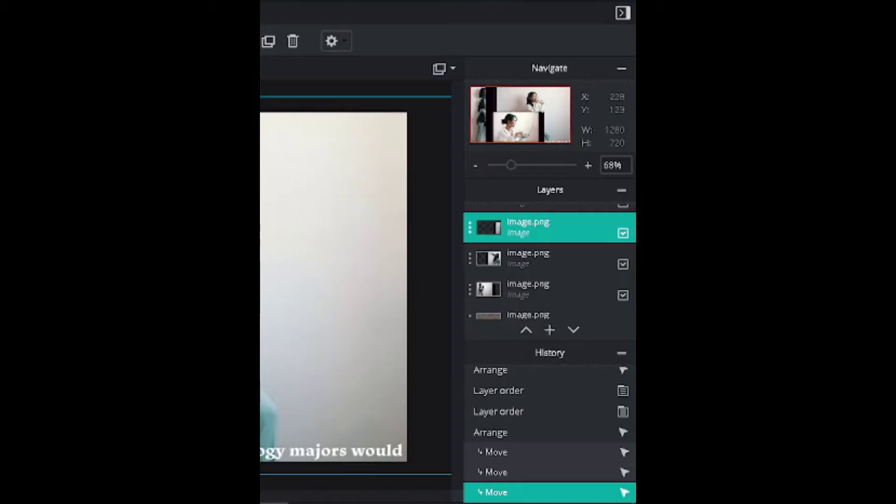
{"action": "left_click_drag", "start_coordinate": [256, 241], "coordinate": [371, 240]}
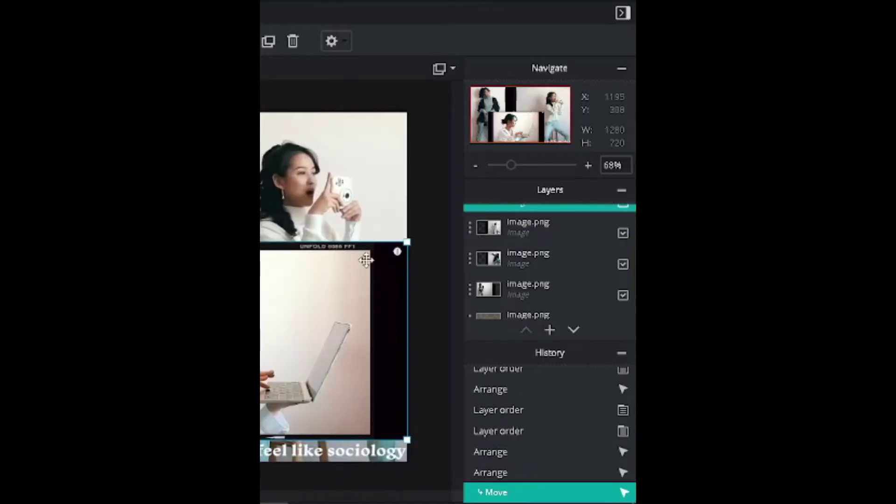
- Hide the layer of the standing photo with the raised arm
{"action": "left_click", "coordinate": [481, 239]}
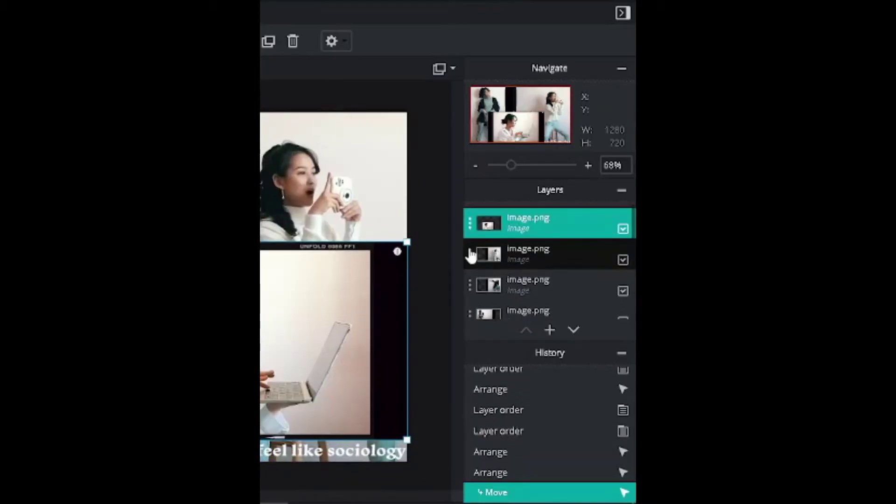
{"action": "left_click", "coordinate": [525, 279]}
{"action": "scroll", "coordinate": [526, 280], "scroll_direction": "down", "scroll_amount": 2}
{"action": "left_click", "coordinate": [526, 268]}
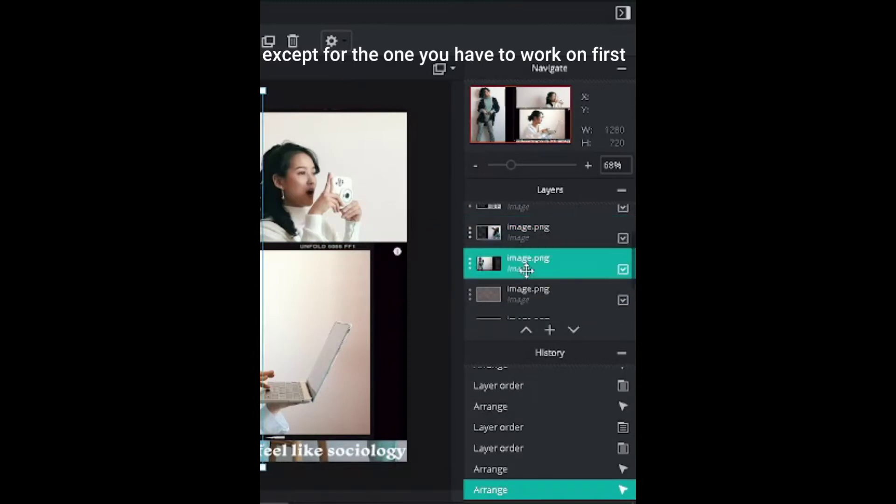
{"action": "left_click", "coordinate": [471, 234]}
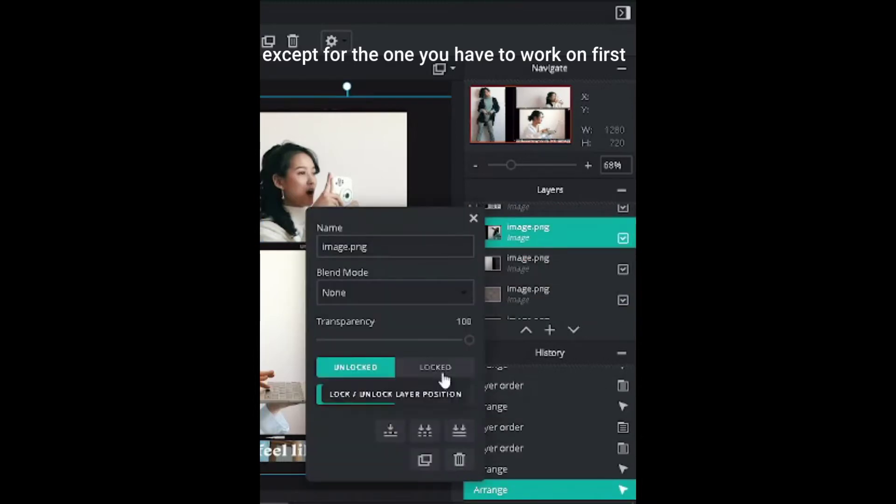
{"action": "left_click", "coordinate": [439, 395]}
{"action": "scroll", "coordinate": [553, 220], "scroll_direction": "up", "scroll_amount": 2}
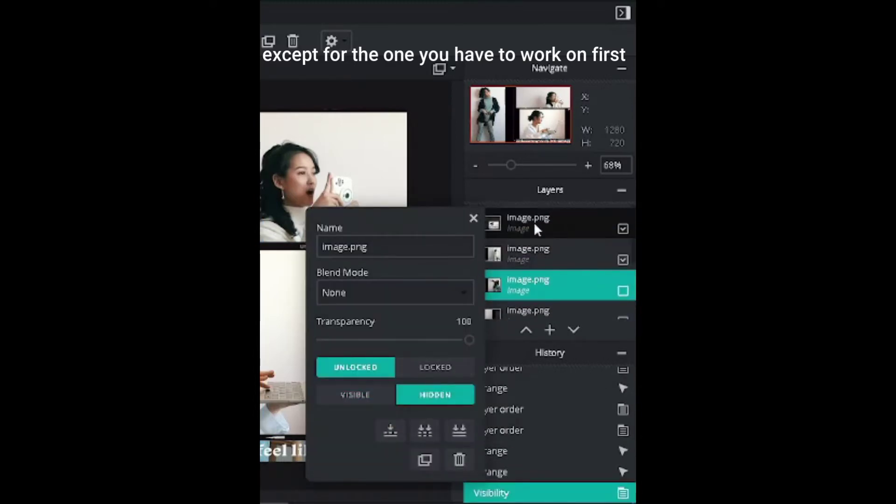
- Hide the laptop photo's layer and the camera photo's layer
{"action": "left_click", "coordinate": [537, 226]}
{"action": "left_click", "coordinate": [472, 232]}
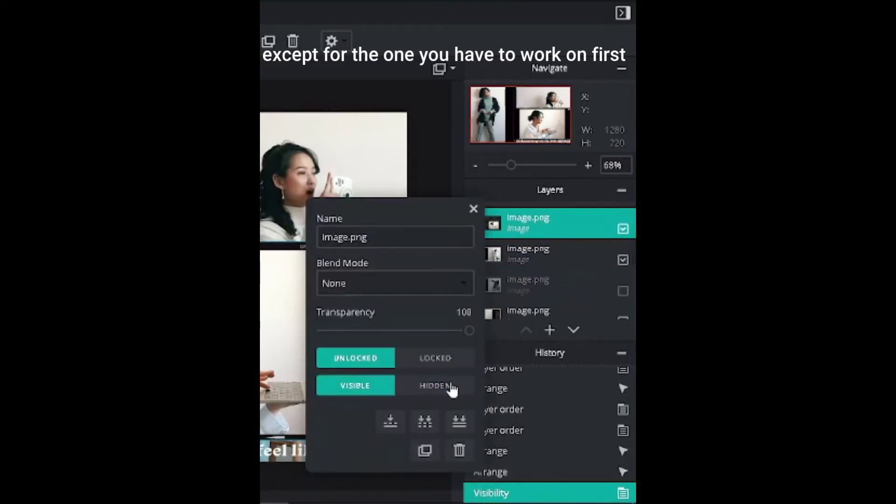
{"action": "left_click", "coordinate": [451, 385]}
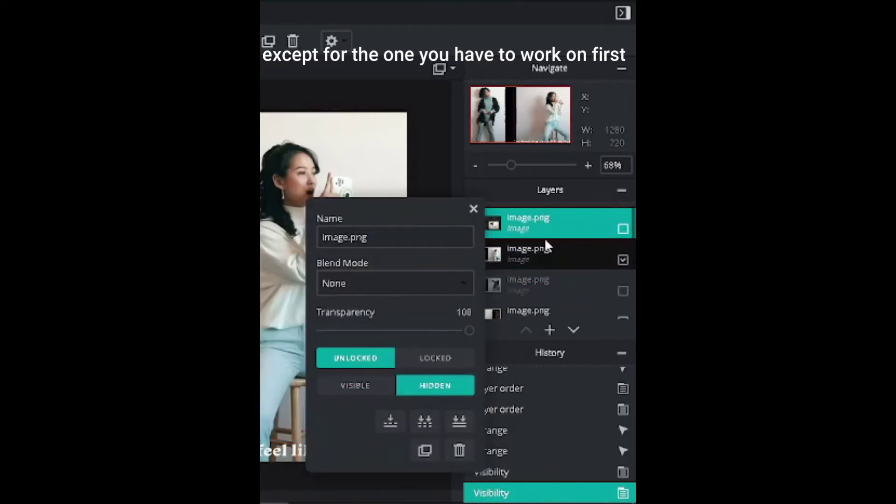
{"action": "left_click", "coordinate": [473, 210]}
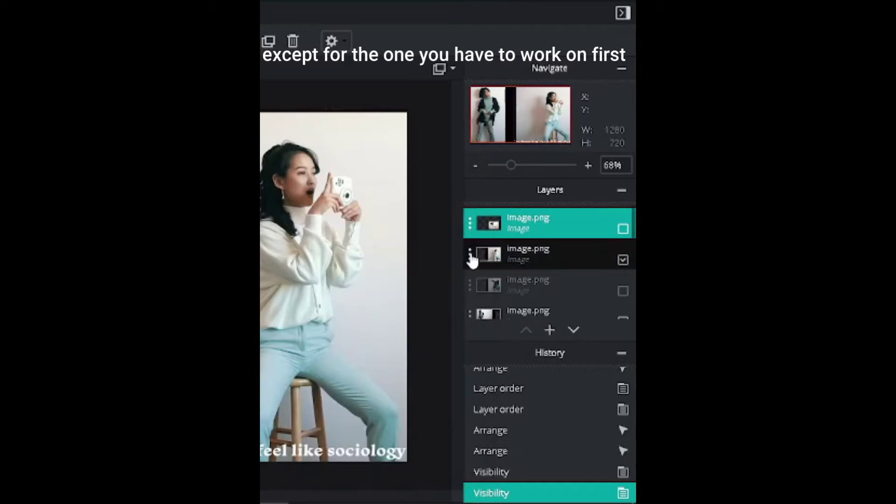
{"action": "left_click", "coordinate": [470, 261]}
{"action": "left_click", "coordinate": [471, 256]}
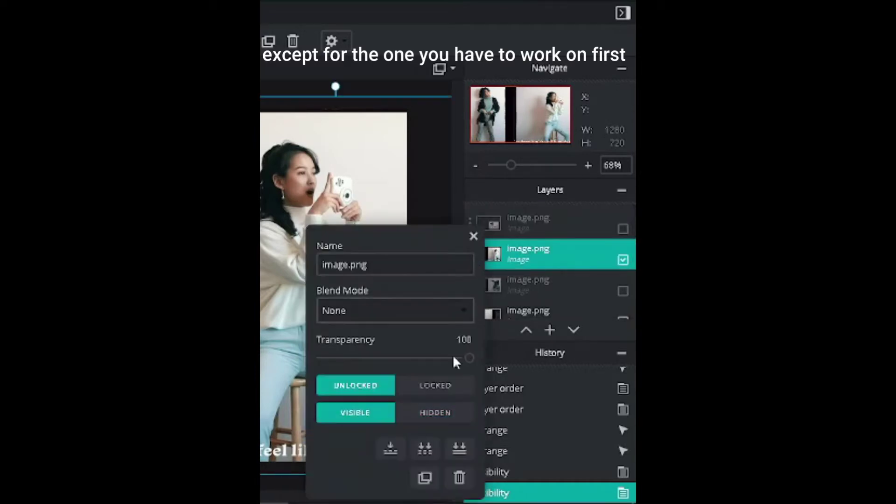
{"action": "left_click", "coordinate": [451, 411]}
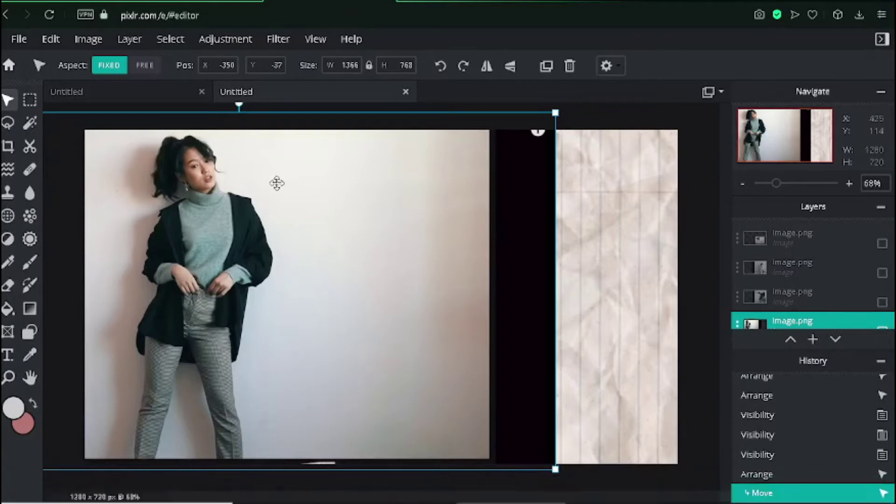
- Use the Cutout tool's brush mask at size 40 to erase the background around the turtleneck woman's head and shoulder
{"action": "scroll", "coordinate": [159, 184], "scroll_direction": "up", "scroll_amount": 4}
{"action": "scroll", "coordinate": [157, 181], "scroll_direction": "down", "scroll_amount": 3}
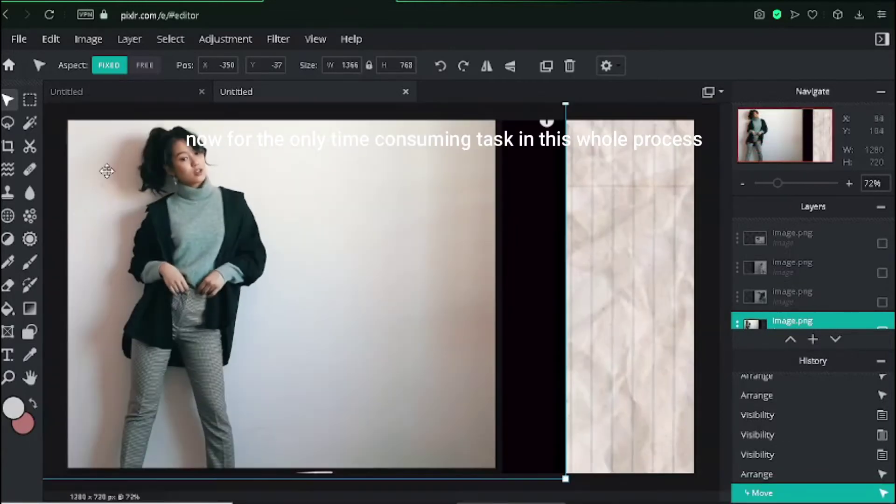
{"action": "left_click", "coordinate": [31, 150]}
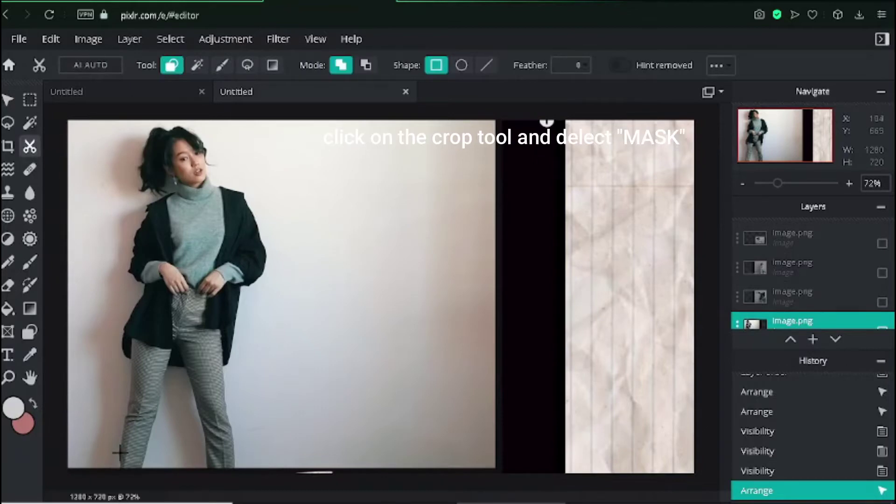
{"action": "left_click", "coordinate": [198, 66]}
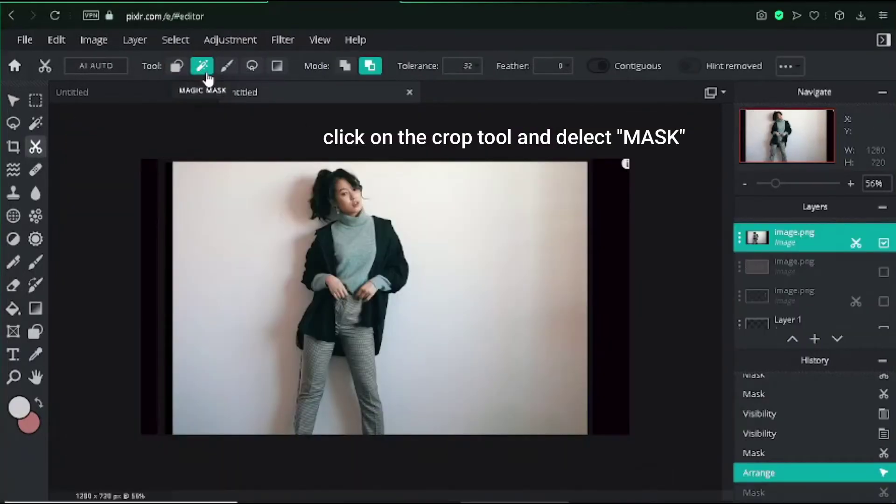
{"action": "left_click", "coordinate": [227, 66]}
{"action": "left_click_drag", "start_coordinate": [299, 213], "coordinate": [266, 266]}
{"action": "mouse_move", "coordinate": [306, 209]}
{"action": "left_mouse_down"}
{"action": "mouse_move", "coordinate": [311, 161]}
{"action": "mouse_move", "coordinate": [314, 173]}
{"action": "mouse_move", "coordinate": [340, 166]}
{"action": "mouse_move", "coordinate": [374, 198]}
{"action": "left_mouse_up"}
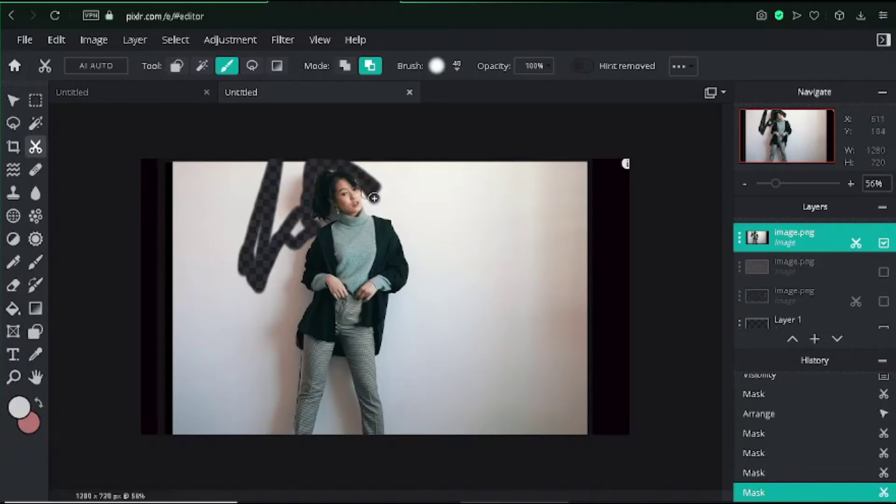
{"action": "left_click", "coordinate": [367, 193]}
{"action": "scroll", "coordinate": [367, 193], "scroll_direction": "up", "scroll_amount": 2}
{"action": "mouse_move", "coordinate": [360, 143]}
{"action": "left_mouse_down"}
{"action": "mouse_move", "coordinate": [420, 179]}
{"action": "mouse_move", "coordinate": [452, 260]}
{"action": "left_mouse_up"}
{"action": "left_click_drag", "start_coordinate": [412, 176], "coordinate": [442, 288]}
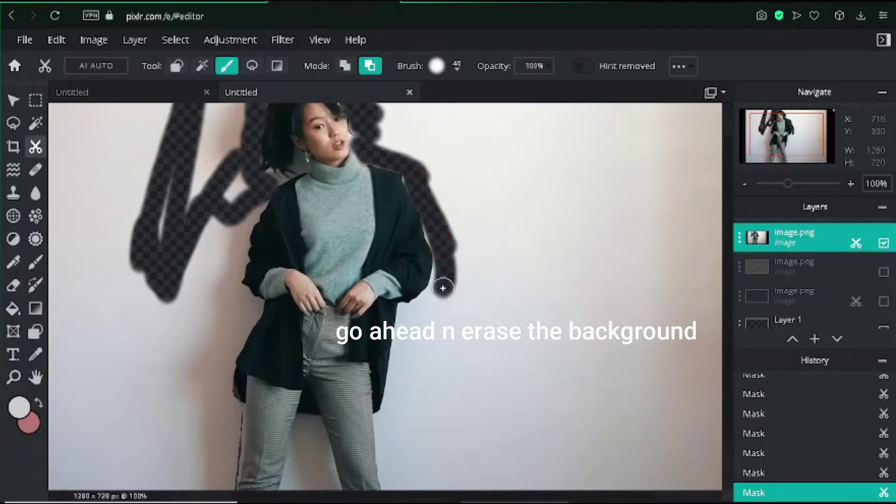
- Erase the rest of the background around the turtleneck woman's body, enlarging the mask brush to 77
{"action": "left_click_drag", "start_coordinate": [403, 346], "coordinate": [403, 349]}
{"action": "left_click_drag", "start_coordinate": [403, 353], "coordinate": [386, 430]}
{"action": "mouse_move", "coordinate": [385, 430]}
{"action": "left_mouse_down"}
{"action": "mouse_move", "coordinate": [399, 458]}
{"action": "mouse_move", "coordinate": [405, 353]}
{"action": "mouse_move", "coordinate": [391, 434]}
{"action": "left_mouse_up"}
{"action": "key", "text": "ctrl+z"}
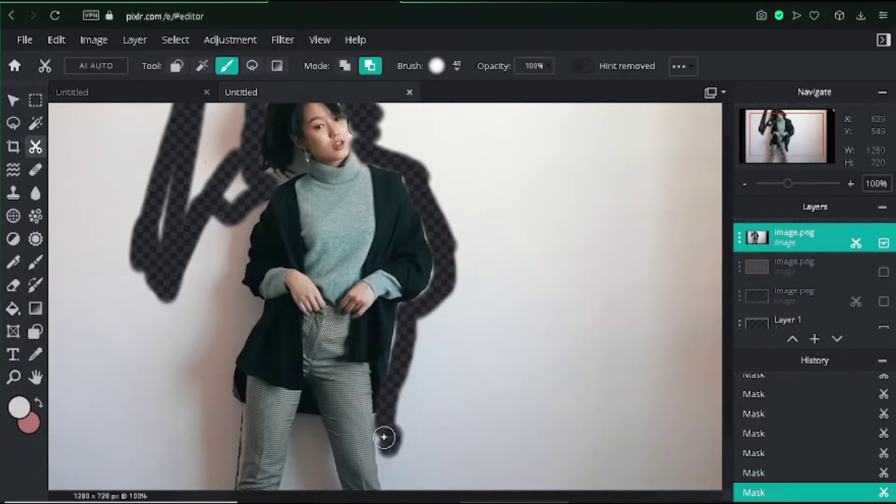
{"action": "scroll", "coordinate": [316, 227], "scroll_direction": "down", "scroll_amount": 4}
{"action": "scroll", "coordinate": [305, 376], "scroll_direction": "up", "scroll_amount": 4}
{"action": "mouse_move", "coordinate": [398, 334]}
{"action": "left_mouse_down"}
{"action": "mouse_move", "coordinate": [400, 307]}
{"action": "mouse_move", "coordinate": [394, 349]}
{"action": "left_mouse_up"}
{"action": "left_click_drag", "start_coordinate": [394, 361], "coordinate": [414, 299]}
{"action": "left_click_drag", "start_coordinate": [426, 208], "coordinate": [439, 241]}
{"action": "left_click_drag", "start_coordinate": [414, 168], "coordinate": [407, 161]}
{"action": "left_click", "coordinate": [234, 190]}
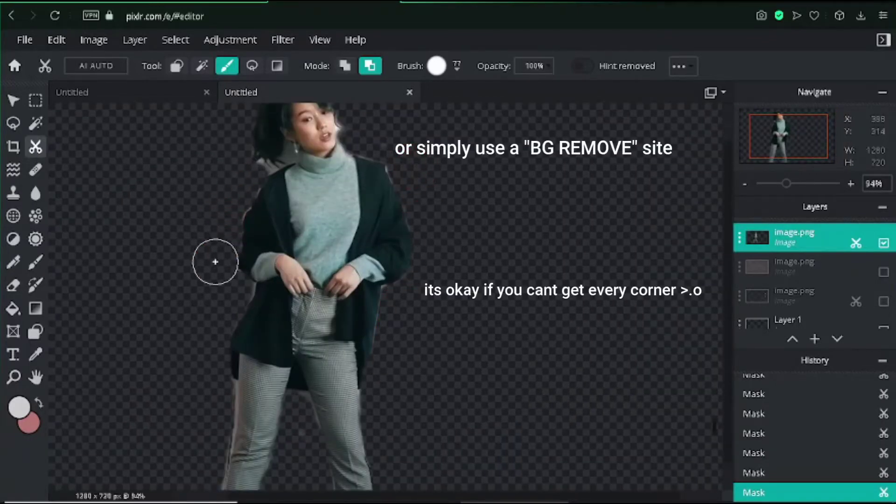
{"action": "scroll", "coordinate": [201, 306], "scroll_direction": "down", "scroll_amount": 3}
{"action": "left_click_drag", "start_coordinate": [280, 178], "coordinate": [322, 180]}
{"action": "left_click_drag", "start_coordinate": [525, 357], "coordinate": [563, 355]}
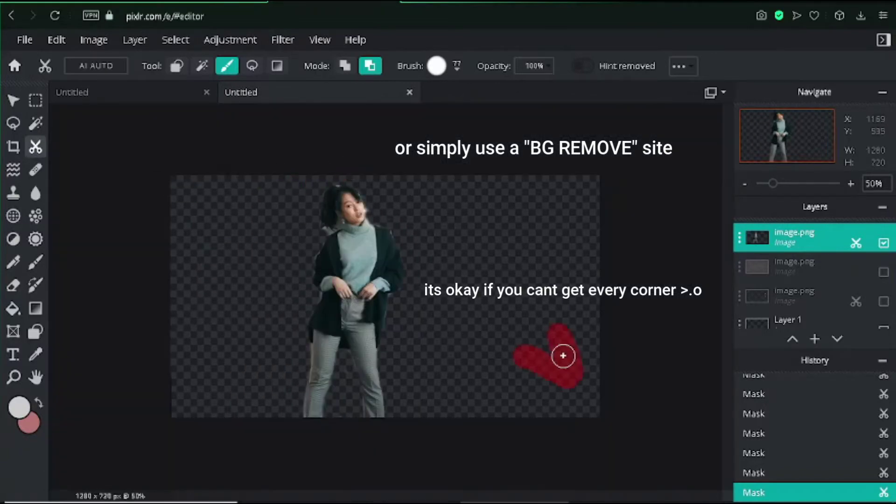
- Move the turtleneck cutout to the left edge of the canvas and mask out leftover background in the emptied area
{"action": "left_click", "coordinate": [13, 101]}
{"action": "left_click_drag", "start_coordinate": [339, 254], "coordinate": [216, 255]}
{"action": "left_click", "coordinate": [36, 149]}
{"action": "left_click_drag", "start_coordinate": [485, 407], "coordinate": [481, 305]}
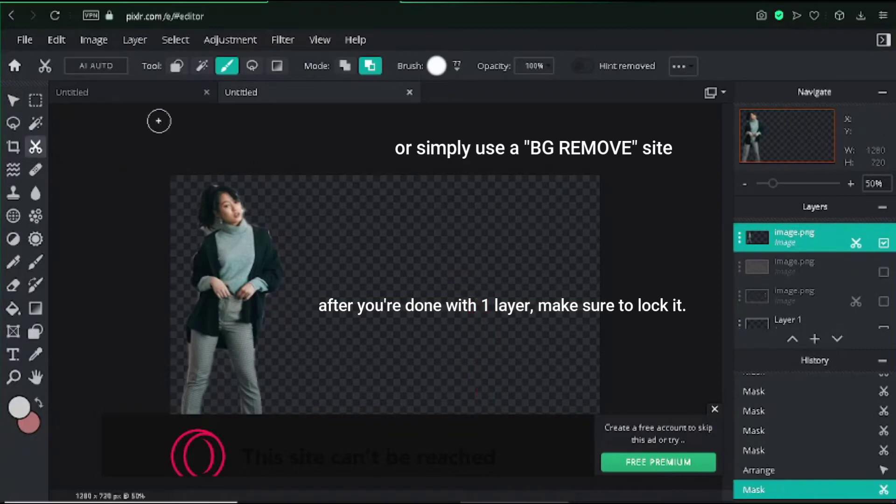
- Lock the turtleneck cutout's layer and make the raised-arm photo's layer visible
{"action": "left_click", "coordinate": [13, 101]}
{"action": "left_click", "coordinate": [740, 237]}
{"action": "left_click", "coordinate": [707, 364]}
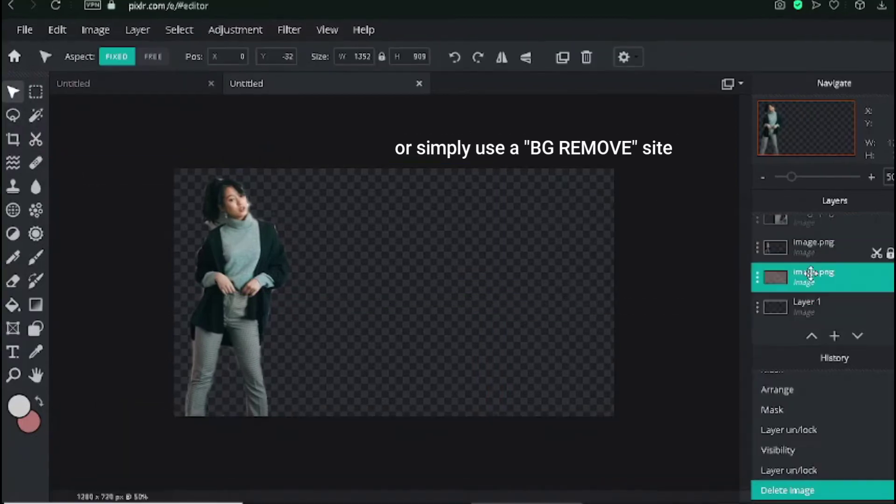
{"action": "left_click", "coordinate": [700, 408]}
{"action": "left_click", "coordinate": [646, 405]}
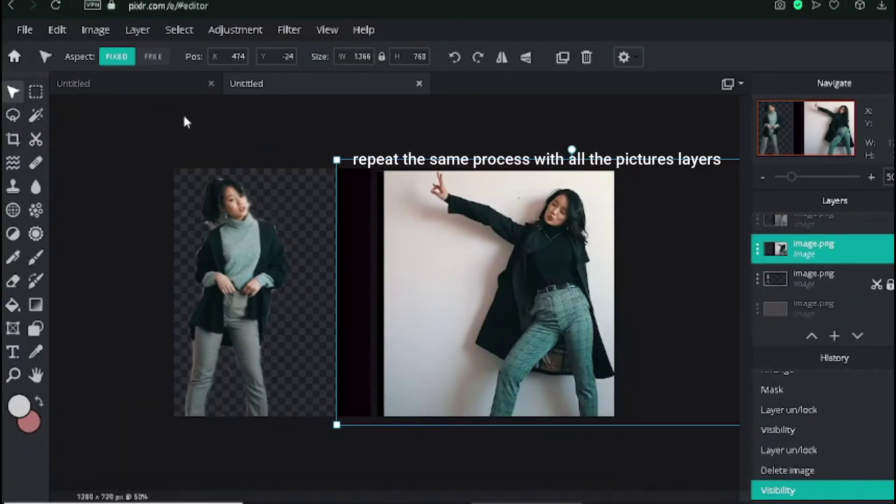
- Erase the background above the raised arm and head of the black-coat woman using the Cutout brush at size 77
{"action": "left_click", "coordinate": [36, 139]}
{"action": "scroll", "coordinate": [602, 174], "scroll_direction": "up", "scroll_amount": 1}
{"action": "scroll", "coordinate": [602, 173], "scroll_direction": "up", "scroll_amount": 2}
{"action": "mouse_move", "coordinate": [608, 114]}
{"action": "left_mouse_down"}
{"action": "mouse_move", "coordinate": [636, 131]}
{"action": "mouse_move", "coordinate": [666, 104]}
{"action": "mouse_move", "coordinate": [555, 114]}
{"action": "mouse_move", "coordinate": [507, 106]}
{"action": "left_mouse_up"}
{"action": "left_click_drag", "start_coordinate": [516, 104], "coordinate": [595, 134]}
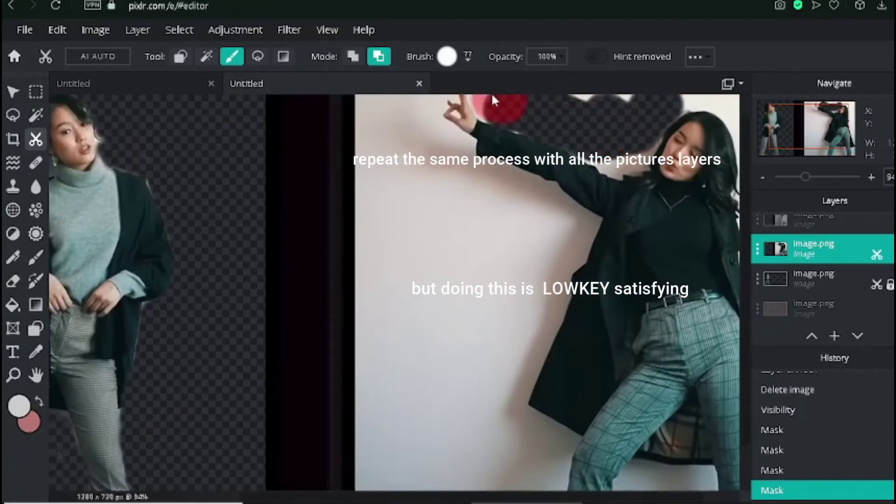
{"action": "left_click_drag", "start_coordinate": [495, 100], "coordinate": [495, 94]}
{"action": "scroll", "coordinate": [493, 122], "scroll_direction": "down", "scroll_amount": 3}
{"action": "left_click_drag", "start_coordinate": [488, 163], "coordinate": [592, 150]}
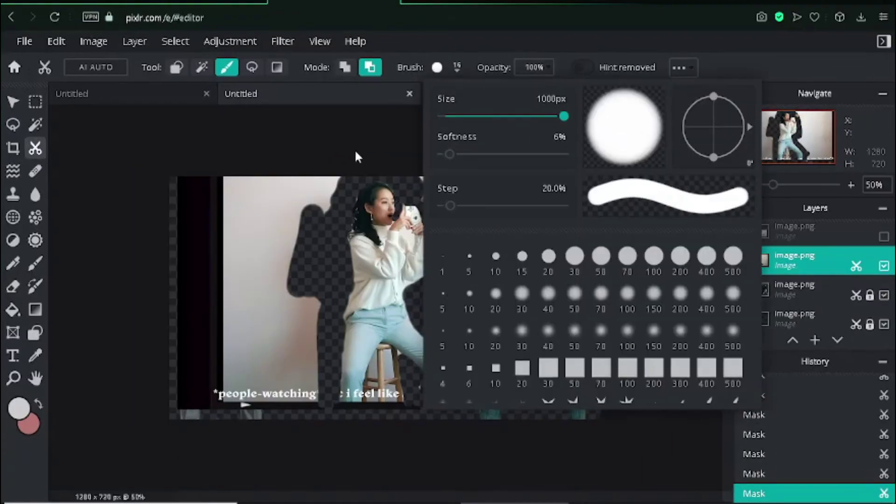
- Erase the large background areas on both sides of the camera woman with a 1000 px mask brush
{"action": "left_click", "coordinate": [354, 149]}
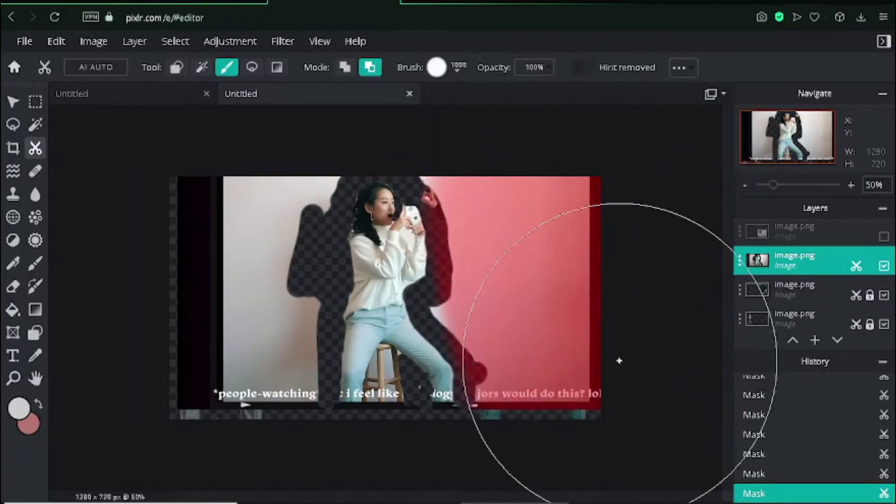
{"action": "mouse_move", "coordinate": [620, 361]}
{"action": "left_mouse_down"}
{"action": "mouse_move", "coordinate": [617, 283]}
{"action": "mouse_move", "coordinate": [565, 126]}
{"action": "left_mouse_up"}
{"action": "mouse_move", "coordinate": [166, 303]}
{"action": "left_mouse_down"}
{"action": "mouse_move", "coordinate": [166, 260]}
{"action": "mouse_move", "coordinate": [200, 176]}
{"action": "mouse_move", "coordinate": [180, 200]}
{"action": "left_mouse_up"}
- Reduce the mask brush size to 110 and erase the leftover caption text and background scraps around the camera woman
{"action": "left_click", "coordinate": [442, 73]}
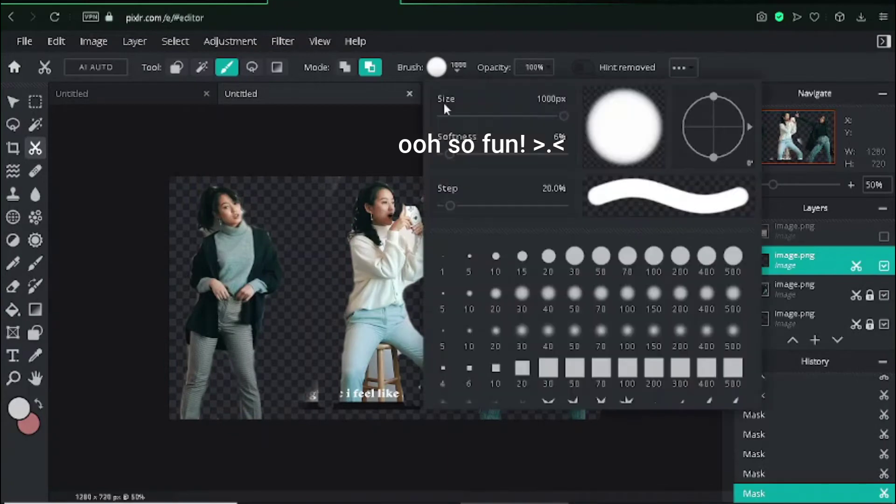
{"action": "left_click", "coordinate": [445, 112]}
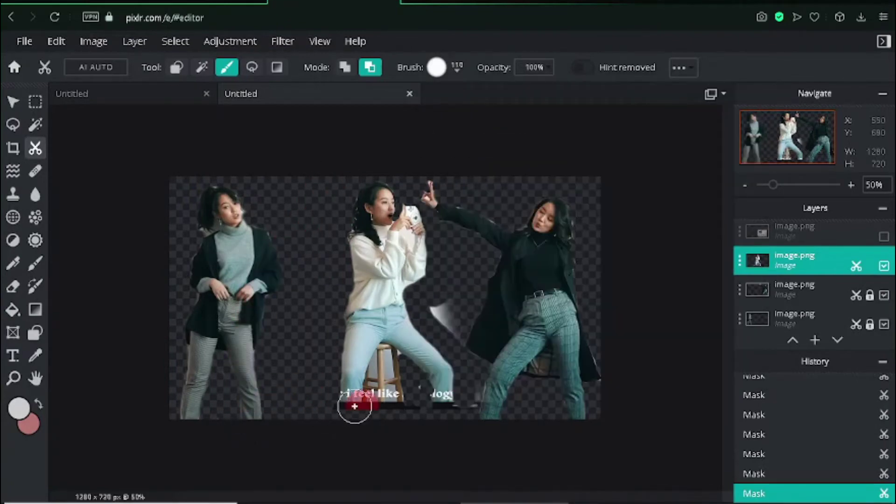
{"action": "left_click_drag", "start_coordinate": [466, 296], "coordinate": [467, 298]}
{"action": "left_click_drag", "start_coordinate": [562, 402], "coordinate": [546, 120]}
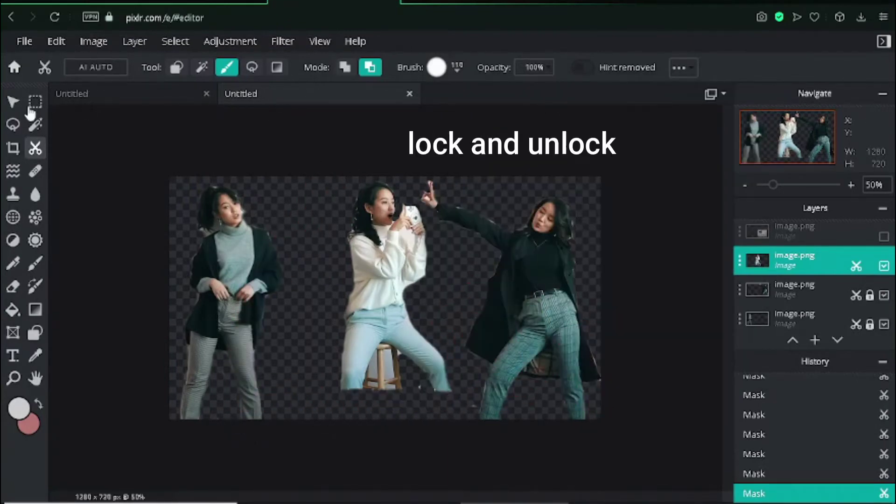
- Shift the camera cutout over beside the raised-arm woman and make the laptop photo's layer visible
{"action": "left_click", "coordinate": [13, 102]}
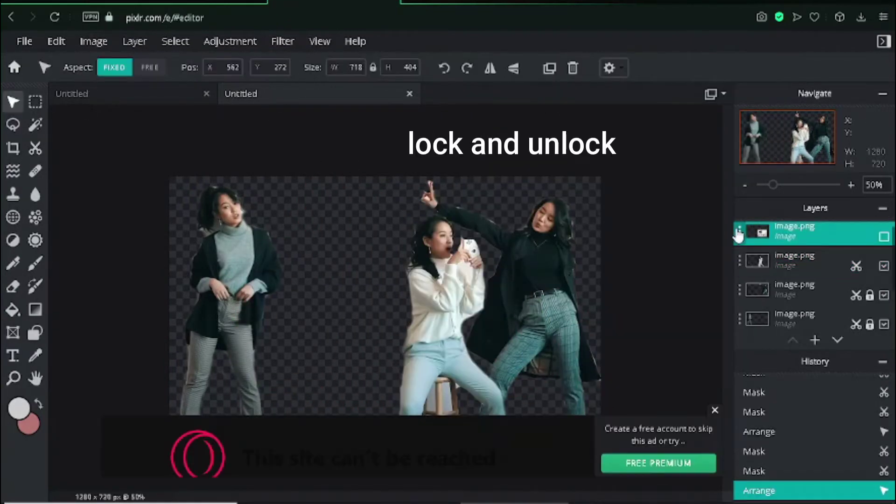
{"action": "left_click", "coordinate": [740, 232]}
{"action": "left_click", "coordinate": [654, 383]}
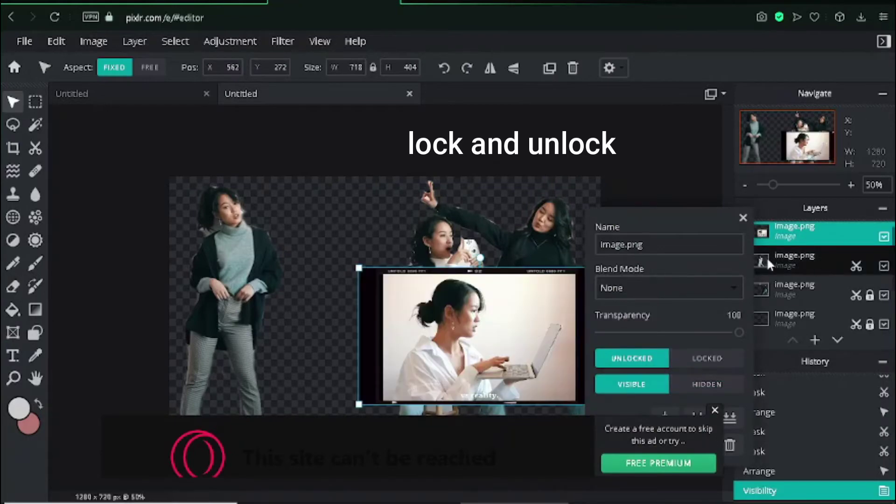
- Lock the camera cutout's layer and dismiss the advertisement banner
{"action": "left_click", "coordinate": [760, 262]}
{"action": "left_click", "coordinate": [740, 261]}
{"action": "left_click", "coordinate": [706, 388]}
{"action": "left_click", "coordinate": [715, 410]}
- Enlarge the laptop photo to about 1160 by 653 px and position it in front of the three cutouts
{"action": "left_click_drag", "start_coordinate": [552, 330], "coordinate": [413, 276]}
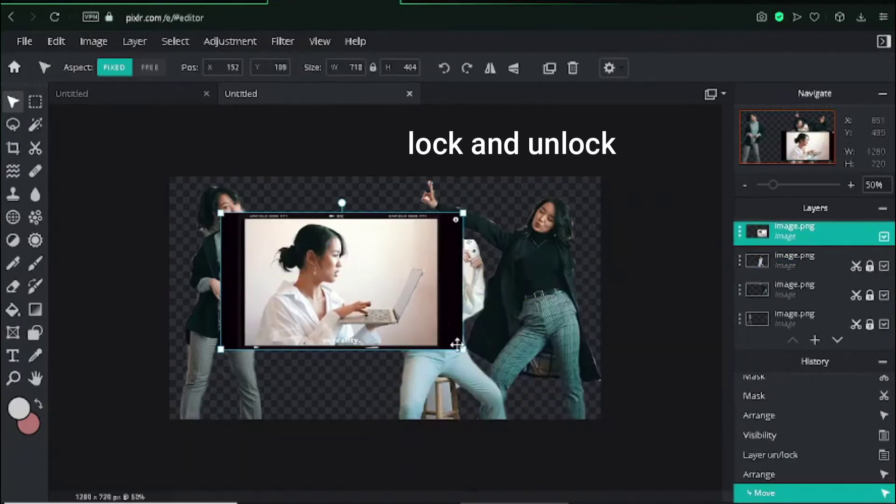
{"action": "left_click_drag", "start_coordinate": [462, 349], "coordinate": [612, 432]}
{"action": "left_click_drag", "start_coordinate": [497, 361], "coordinate": [467, 346]}
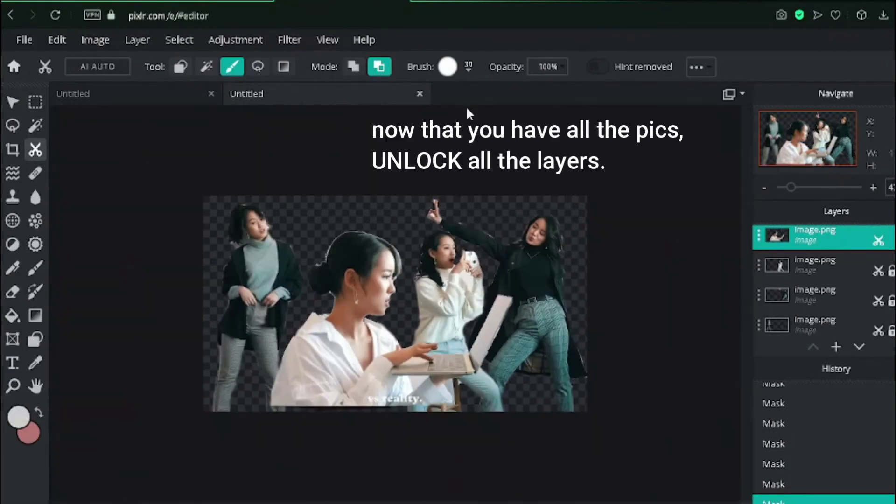
{"action": "key", "text": "v"}
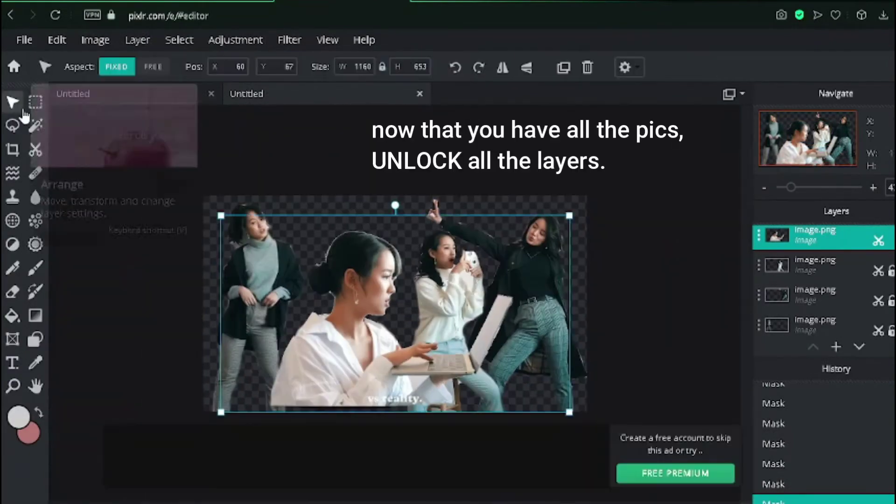
- Unlock the three locked cutout layers of the camera woman, the raised-arm woman and the turtleneck woman
{"action": "left_click", "coordinate": [814, 265]}
{"action": "left_click", "coordinate": [814, 266]}
{"action": "left_click", "coordinate": [676, 403]}
{"action": "left_click", "coordinate": [762, 251]}
{"action": "left_click", "coordinate": [760, 295]}
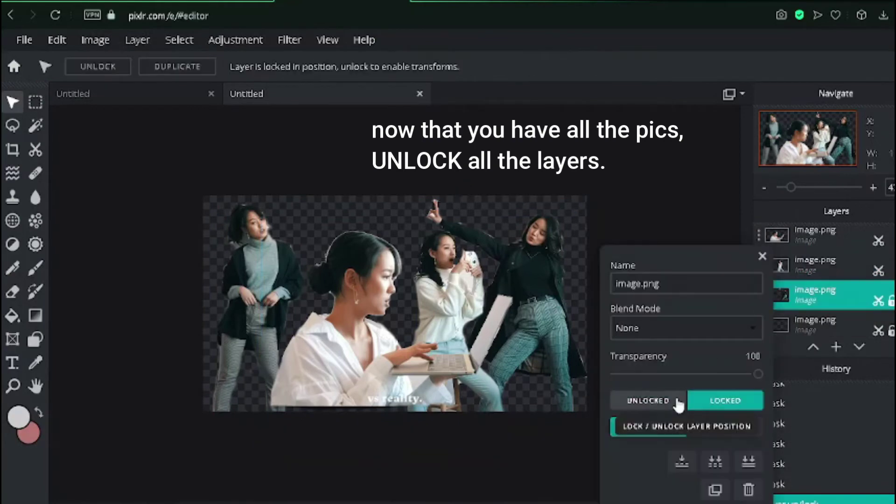
{"action": "left_click", "coordinate": [678, 403]}
{"action": "left_click", "coordinate": [762, 251]}
{"action": "left_click", "coordinate": [760, 325]}
{"action": "left_click", "coordinate": [672, 400]}
{"action": "left_click", "coordinate": [762, 251]}
{"action": "scroll", "coordinate": [866, 297], "scroll_direction": "down", "scroll_amount": 2}
{"action": "left_click", "coordinate": [757, 296]}
{"action": "left_click", "coordinate": [759, 292]}
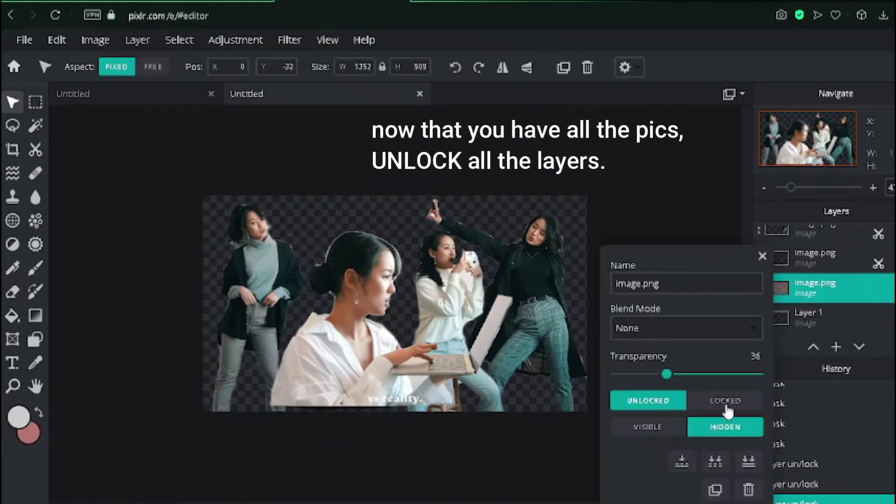
{"action": "left_click", "coordinate": [728, 400]}
{"action": "left_click", "coordinate": [759, 288]}
{"action": "left_click", "coordinate": [675, 401]}
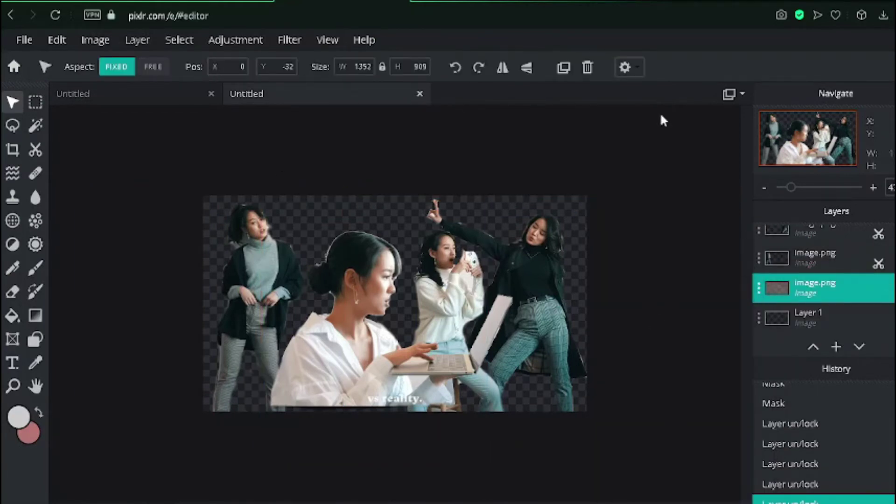
- Move the laptop cutout to about X 14, Y 150 and enlarge the turtleneck woman's cutout to about 1394 by 784 px
{"action": "left_click_drag", "start_coordinate": [374, 304], "coordinate": [360, 328]}
{"action": "left_click", "coordinate": [242, 222]}
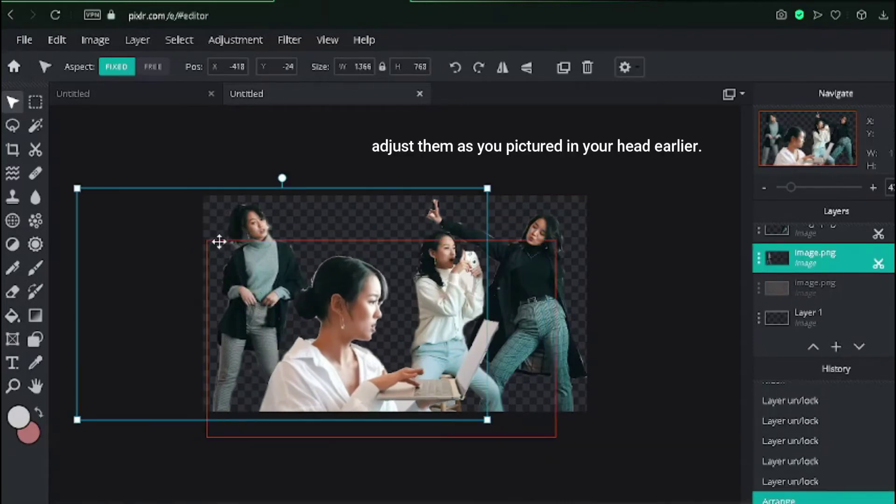
{"action": "mouse_move", "coordinate": [245, 223]}
{"action": "left_mouse_down"}
{"action": "mouse_move", "coordinate": [243, 214]}
{"action": "mouse_move", "coordinate": [241, 222]}
{"action": "left_mouse_up"}
{"action": "left_click_drag", "start_coordinate": [483, 188], "coordinate": [494, 182]}
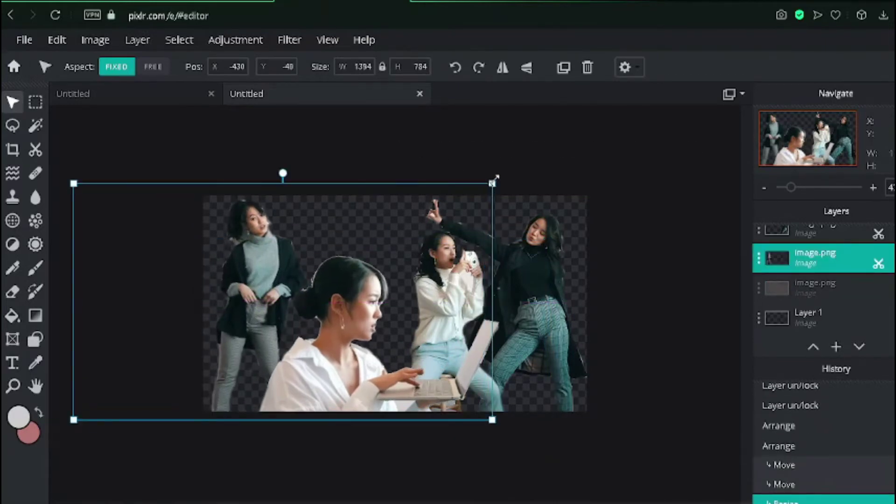
{"action": "left_click", "coordinate": [274, 231]}
- Shift the camera woman's cutout slightly left and move the raised-arm woman's cutout to about X 495, Y -48
{"action": "left_click_drag", "start_coordinate": [527, 209], "coordinate": [504, 207]}
{"action": "left_click", "coordinate": [536, 226]}
{"action": "scroll", "coordinate": [828, 290], "scroll_direction": "up", "scroll_amount": 2}
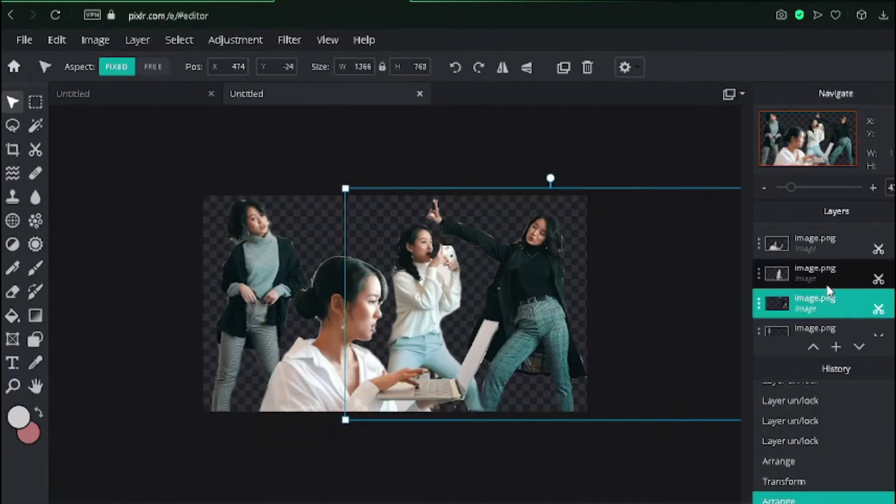
{"action": "left_click_drag", "start_coordinate": [700, 235], "coordinate": [708, 227]}
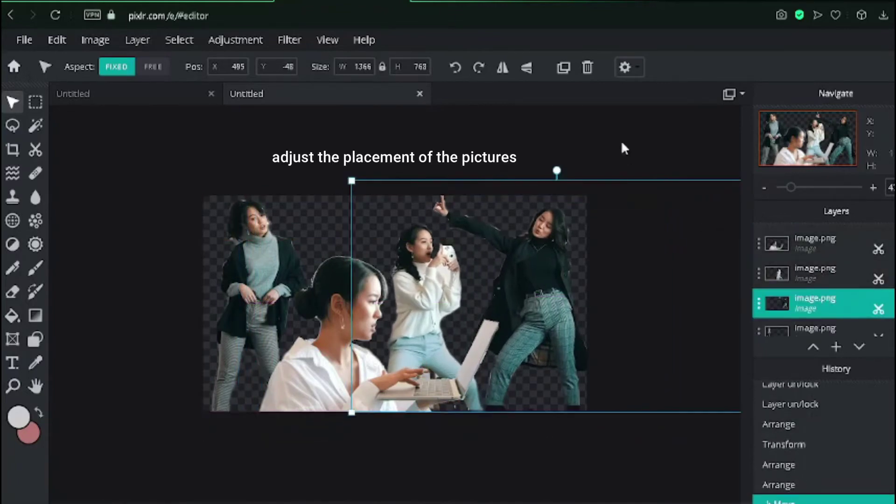
{"action": "left_click", "coordinate": [510, 288]}
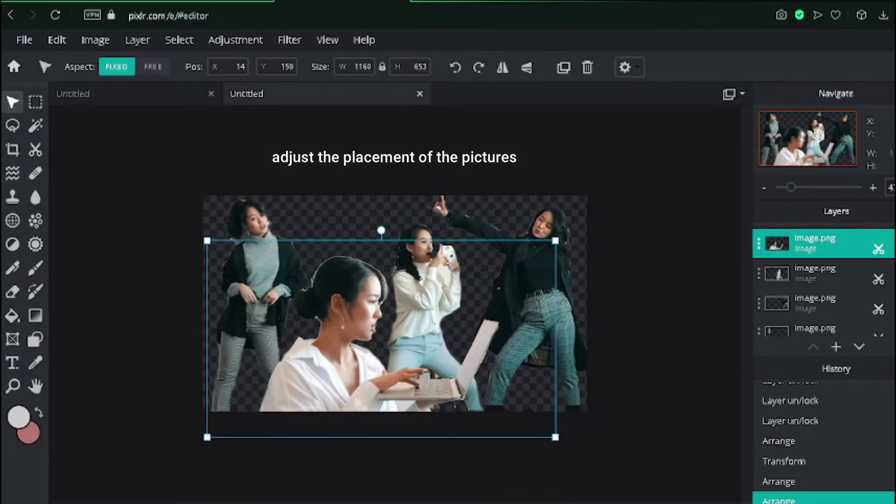
{"action": "left_click", "coordinate": [570, 169]}
- Set the hidden background image layer to transparency 0, make it visible and delete it from beneath the cutouts
{"action": "scroll", "coordinate": [837, 295], "scroll_direction": "down", "scroll_amount": 2}
{"action": "left_click", "coordinate": [810, 288]}
{"action": "left_click", "coordinate": [758, 290]}
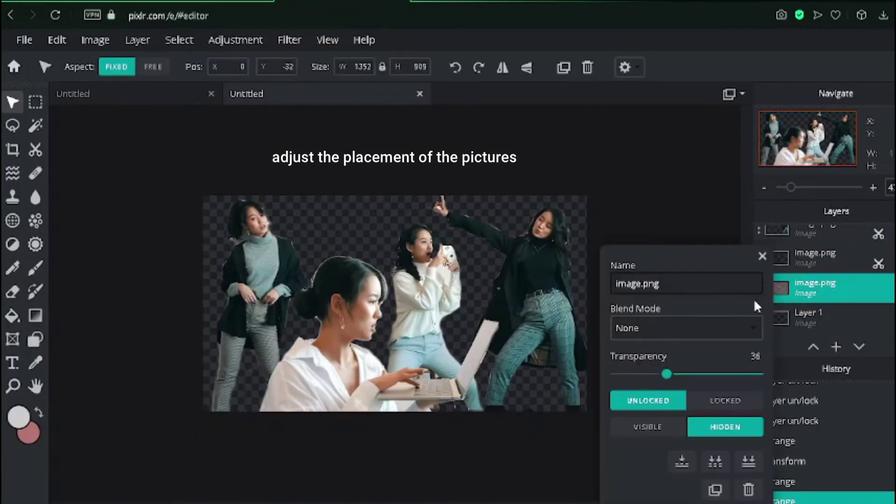
{"action": "left_click", "coordinate": [615, 374]}
{"action": "left_click", "coordinate": [653, 429]}
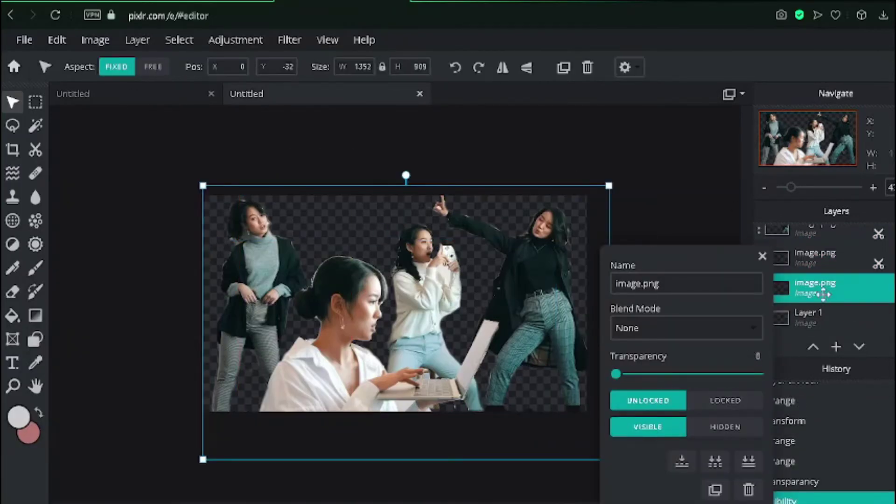
{"action": "left_click", "coordinate": [809, 314]}
{"action": "left_click", "coordinate": [759, 290]}
{"action": "left_click", "coordinate": [749, 491]}
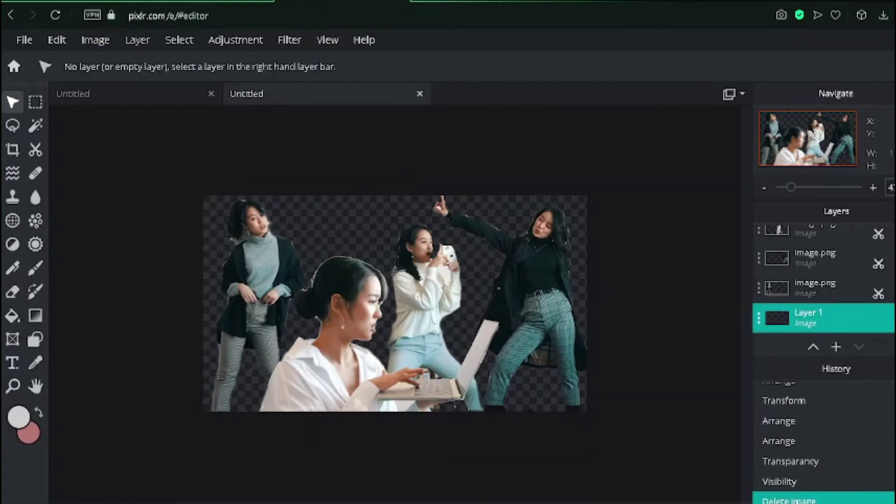
- Copy the pink wrinkled paper picture from the Pinterest tab, paste it behind the cutouts and rotate it to landscape
{"action": "left_click", "coordinate": [205, 1]}
{"action": "right_click", "coordinate": [278, 193]}
{"action": "left_click", "coordinate": [354, 365]}
{"action": "left_click", "coordinate": [343, 1]}
{"action": "key", "text": "ctrl+v"}
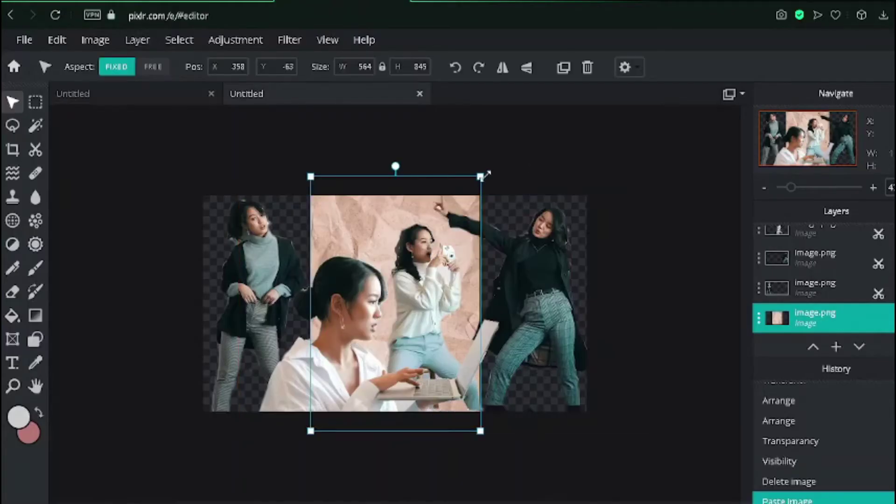
{"action": "left_click_drag", "start_coordinate": [396, 166], "coordinate": [539, 305]}
{"action": "left_click_drag", "start_coordinate": [504, 226], "coordinate": [465, 271]}
- Enlarge the pink paper to about 1349 by 903 px to cover the canvas and place its layer beneath all cutouts
{"action": "left_click", "coordinate": [799, 283]}
{"action": "left_click_drag", "start_coordinate": [412, 244], "coordinate": [426, 272]}
{"action": "left_click", "coordinate": [397, 238]}
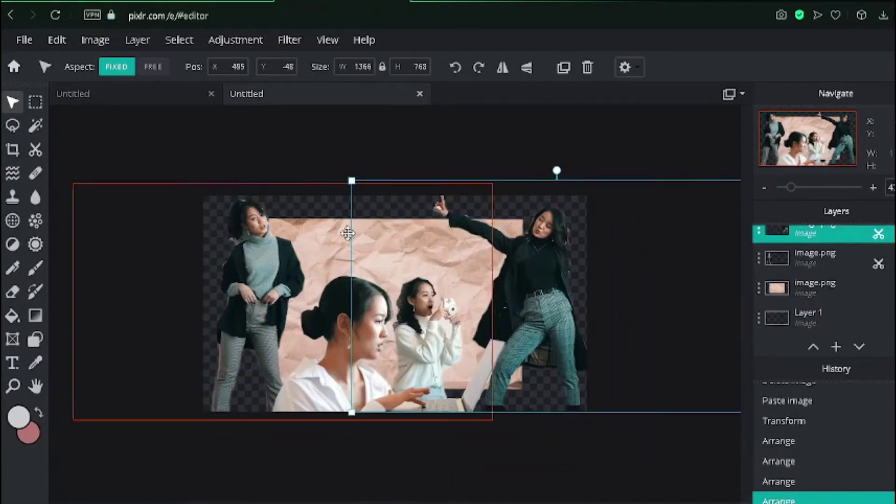
{"action": "left_click_drag", "start_coordinate": [817, 287], "coordinate": [821, 197]}
{"action": "left_click_drag", "start_coordinate": [524, 218], "coordinate": [607, 162]}
{"action": "left_click_drag", "start_coordinate": [590, 237], "coordinate": [526, 267]}
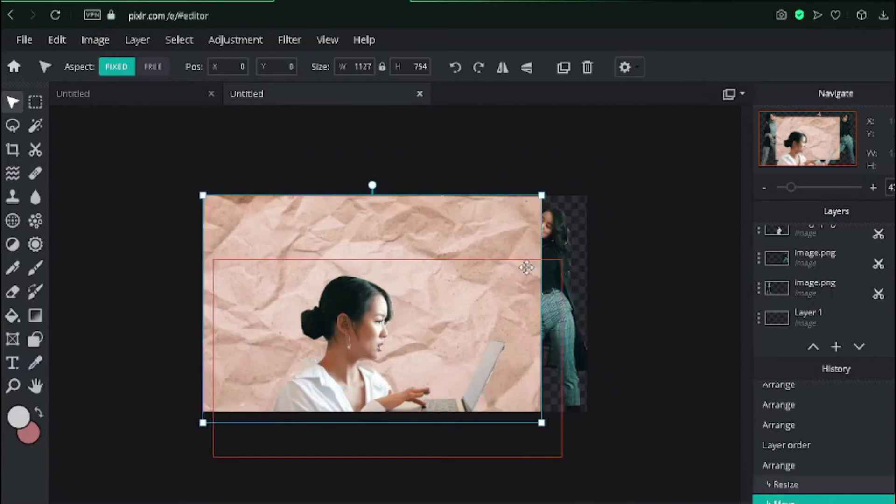
{"action": "left_click_drag", "start_coordinate": [541, 195], "coordinate": [608, 151]}
{"action": "scroll", "coordinate": [826, 294], "scroll_direction": "down", "scroll_amount": 1}
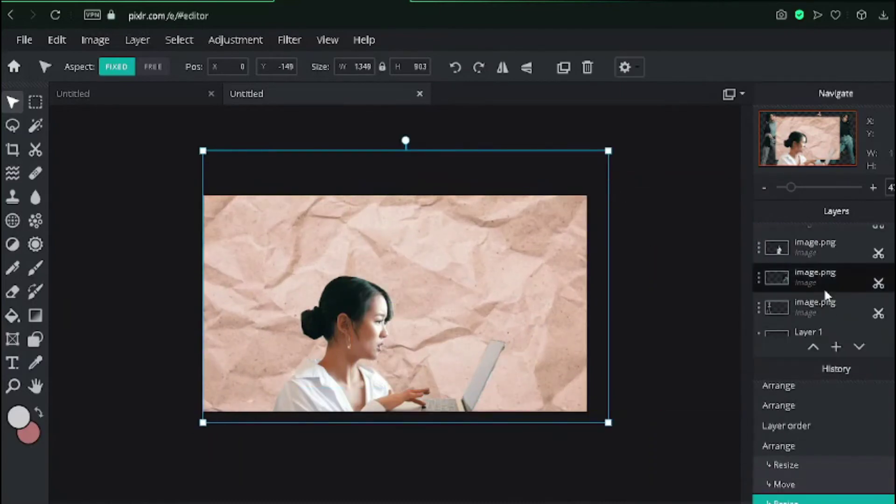
{"action": "mouse_move", "coordinate": [827, 294]}
{"action": "left_mouse_down"}
{"action": "mouse_move", "coordinate": [816, 254]}
{"action": "mouse_move", "coordinate": [836, 340]}
{"action": "mouse_move", "coordinate": [836, 283]}
{"action": "left_mouse_up"}
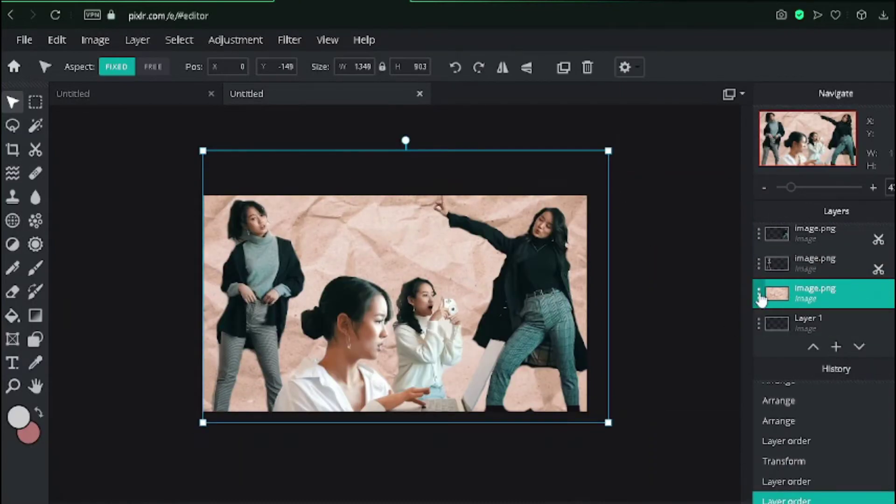
- Copy the lined crumpled notebook paper from the Pinterest paper background results and paste it into the thumbnail
{"action": "left_click", "coordinate": [67, 1]}
{"action": "left_click", "coordinate": [13, 14]}
{"action": "scroll", "coordinate": [607, 214], "scroll_direction": "down", "scroll_amount": 1}
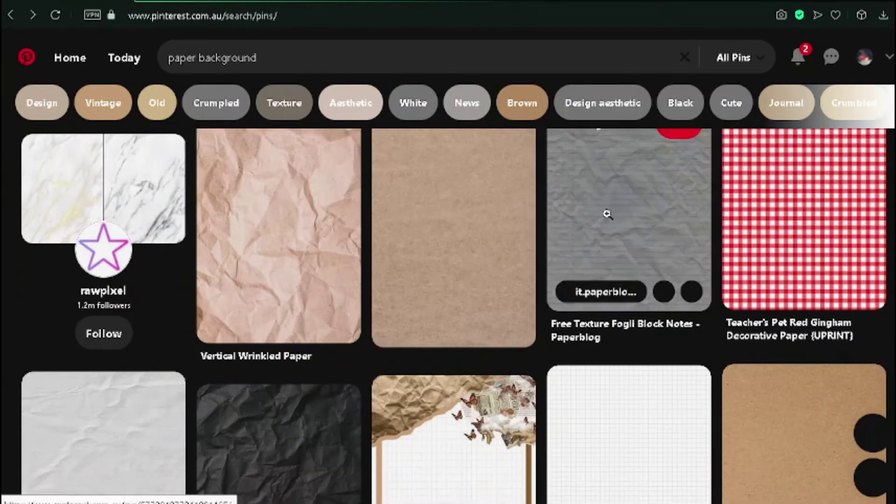
{"action": "left_click", "coordinate": [608, 214]}
{"action": "right_click", "coordinate": [298, 206]}
{"action": "left_click", "coordinate": [338, 378]}
{"action": "left_click", "coordinate": [341, 2]}
{"action": "key", "text": "ctrl+v"}
- Bring the lined paper's layer to the front, rotate the paper to landscape and place it at the canvas's left side
{"action": "left_click_drag", "start_coordinate": [407, 214], "coordinate": [387, 212]}
{"action": "double_click", "coordinate": [796, 295]}
{"action": "left_click_drag", "start_coordinate": [819, 294], "coordinate": [823, 244]}
{"action": "left_click_drag", "start_coordinate": [396, 204], "coordinate": [565, 307]}
{"action": "left_click_drag", "start_coordinate": [384, 252], "coordinate": [276, 213]}
{"action": "left_click_drag", "start_coordinate": [377, 196], "coordinate": [401, 247]}
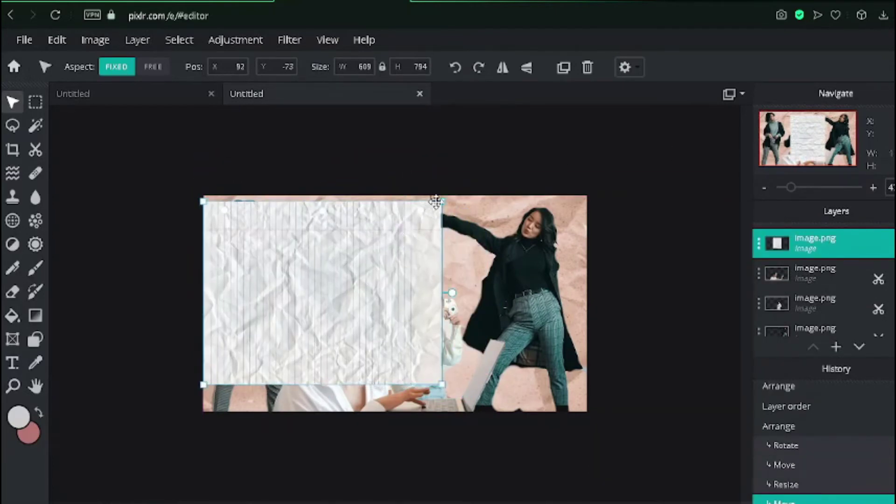
- Enlarge the lined paper until it covers the whole canvas and adjust its position
{"action": "left_click_drag", "start_coordinate": [441, 201], "coordinate": [751, 109]}
{"action": "left_click_drag", "start_coordinate": [499, 157], "coordinate": [485, 227]}
{"action": "left_click_drag", "start_coordinate": [537, 186], "coordinate": [573, 214]}
- Place the lined paper's layer beneath the pink paper and lower the pink paper's transparency to blend both textures
{"action": "scroll", "coordinate": [834, 353], "scroll_direction": "down", "scroll_amount": 1}
{"action": "left_click_drag", "start_coordinate": [825, 310], "coordinate": [815, 270]}
{"action": "left_click", "coordinate": [814, 270]}
{"action": "left_click_drag", "start_coordinate": [761, 375], "coordinate": [683, 377]}
- Reposition the raised-arm woman's cutout to about X 463, Y -36 and the laptop cutout to about X 19, Y 187
{"action": "left_click_drag", "start_coordinate": [580, 206], "coordinate": [580, 208]}
{"action": "left_click_drag", "start_coordinate": [593, 240], "coordinate": [594, 244]}
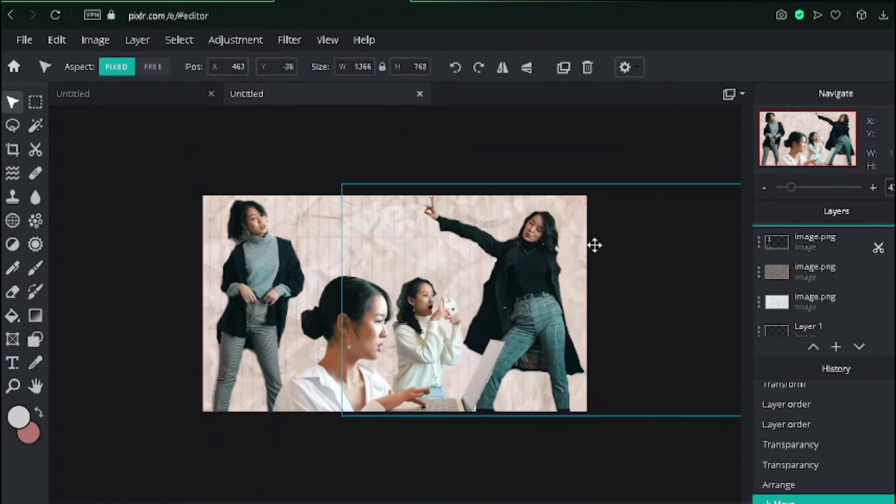
{"action": "left_click", "coordinate": [588, 189]}
{"action": "mouse_move", "coordinate": [420, 331]}
{"action": "left_mouse_down"}
{"action": "mouse_move", "coordinate": [428, 319]}
{"action": "mouse_move", "coordinate": [415, 323]}
{"action": "left_mouse_up"}
{"action": "left_click", "coordinate": [820, 250]}
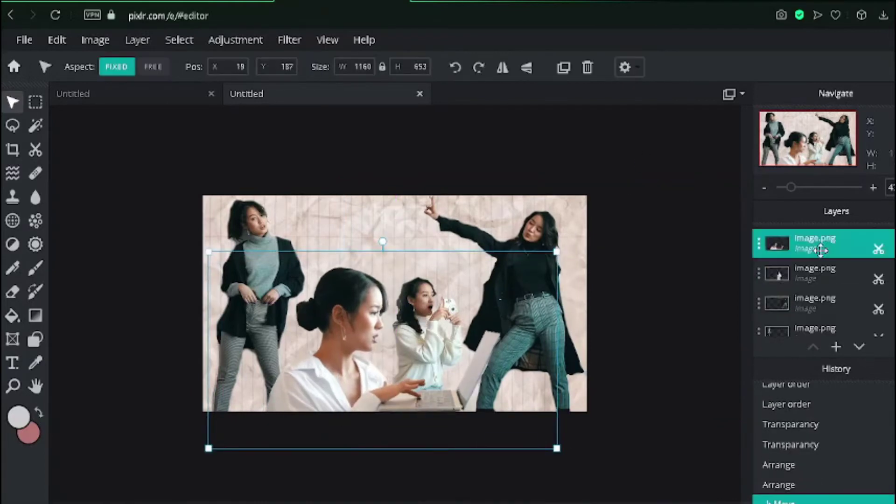
- Raise the camera woman's cutout behind the laptop and nudge the turtleneck woman's cutout toward the canvas's upper-left corner
{"action": "left_click", "coordinate": [820, 270]}
{"action": "left_click", "coordinate": [820, 303]}
{"action": "left_click", "coordinate": [820, 315]}
{"action": "left_click", "coordinate": [814, 287]}
{"action": "left_click_drag", "start_coordinate": [810, 258], "coordinate": [802, 233]}
{"action": "left_click_drag", "start_coordinate": [414, 356], "coordinate": [421, 315]}
{"action": "left_click_drag", "start_coordinate": [807, 264], "coordinate": [803, 236]}
{"action": "left_click_drag", "start_coordinate": [241, 228], "coordinate": [232, 226]}
{"action": "left_click", "coordinate": [559, 110]}
{"action": "scroll", "coordinate": [559, 166], "scroll_direction": "down", "scroll_amount": 1}
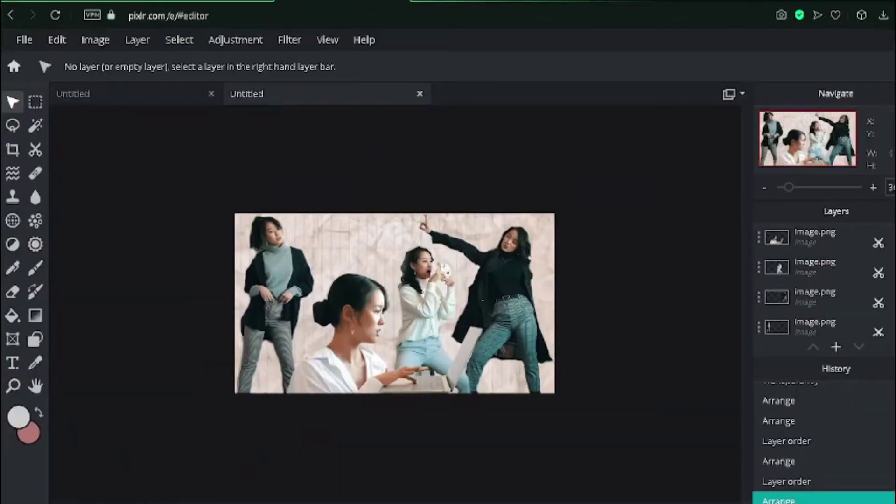
- Add the text "different" to the thumbnail and set its fill to black
{"action": "left_click", "coordinate": [143, 155]}
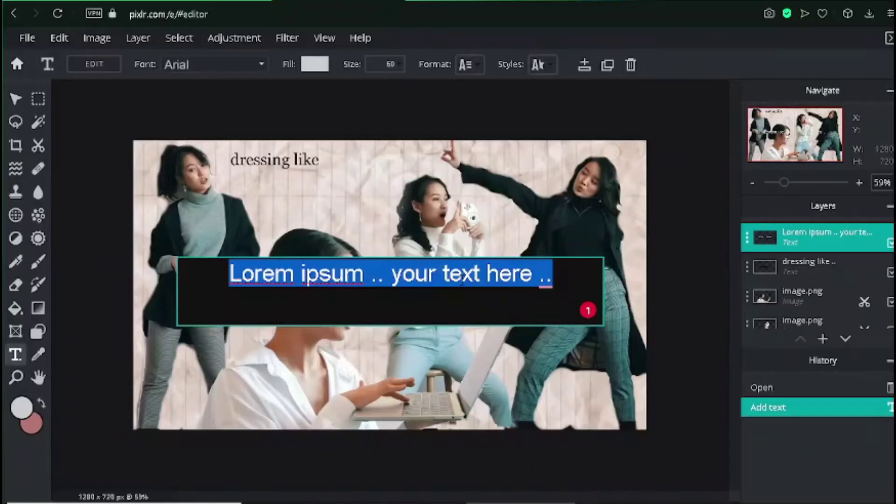
{"action": "type", "text": "different"}
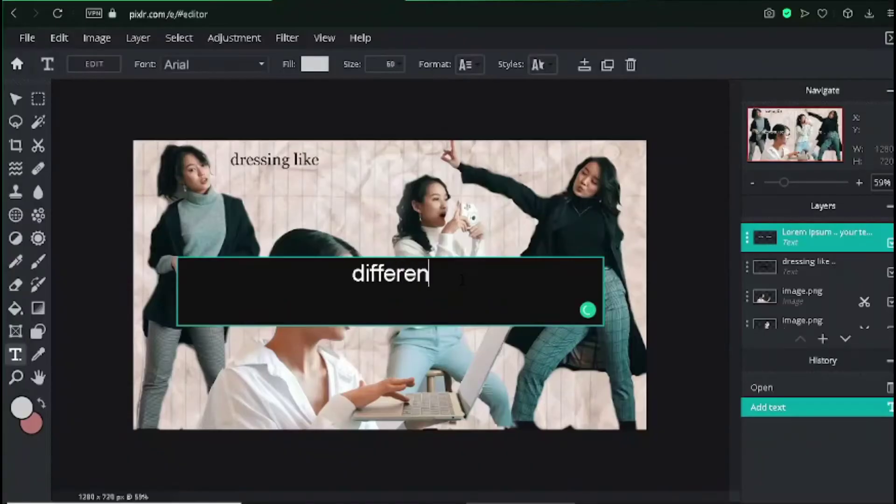
{"action": "left_click", "coordinate": [313, 71]}
{"action": "left_click", "coordinate": [294, 344]}
{"action": "left_click", "coordinate": [512, 154]}
- Set the "different" text in Georgia, narrow its text box and place it just below "dressing like"
{"action": "left_click_drag", "start_coordinate": [394, 263], "coordinate": [282, 177]}
{"action": "left_click", "coordinate": [256, 65]}
{"action": "left_click", "coordinate": [259, 180]}
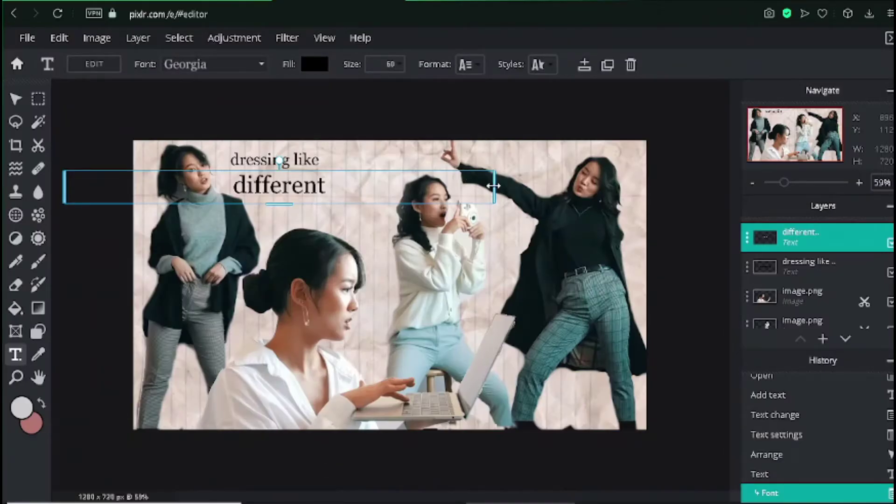
{"action": "left_click_drag", "start_coordinate": [494, 186], "coordinate": [290, 187]}
{"action": "left_click_drag", "start_coordinate": [174, 189], "coordinate": [211, 187]}
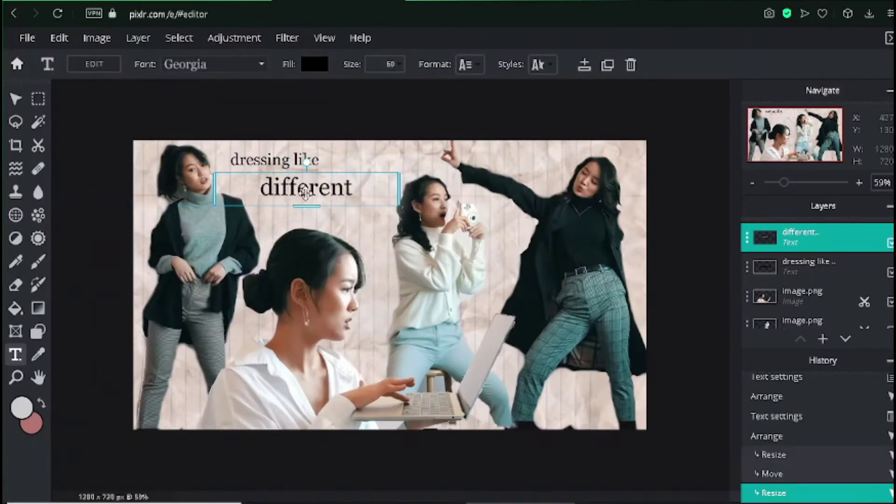
{"action": "left_click_drag", "start_coordinate": [286, 181], "coordinate": [264, 179]}
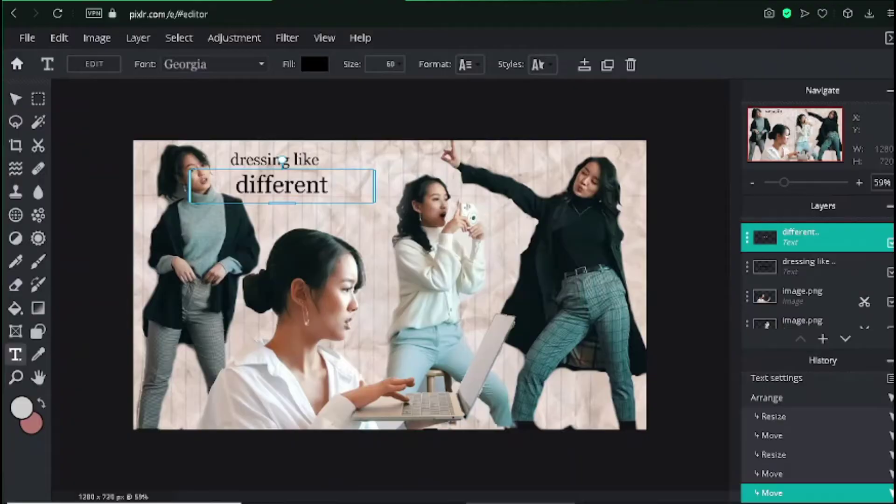
- Add the text "College" and move it up beside the "dressing like" text
{"action": "left_click", "coordinate": [427, 291]}
{"action": "left_click", "coordinate": [541, 306]}
{"action": "type", "text": "COLLE"}
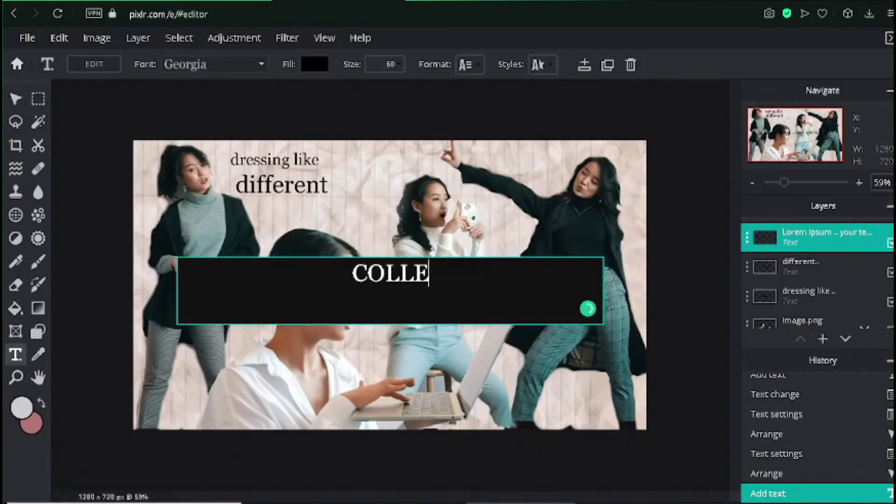
{"action": "left_click", "coordinate": [588, 309]}
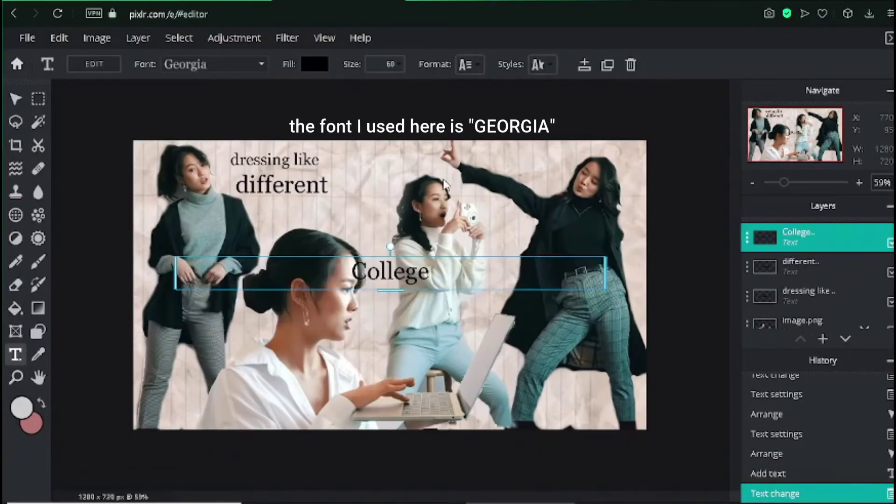
{"action": "left_click_drag", "start_coordinate": [390, 274], "coordinate": [376, 166]}
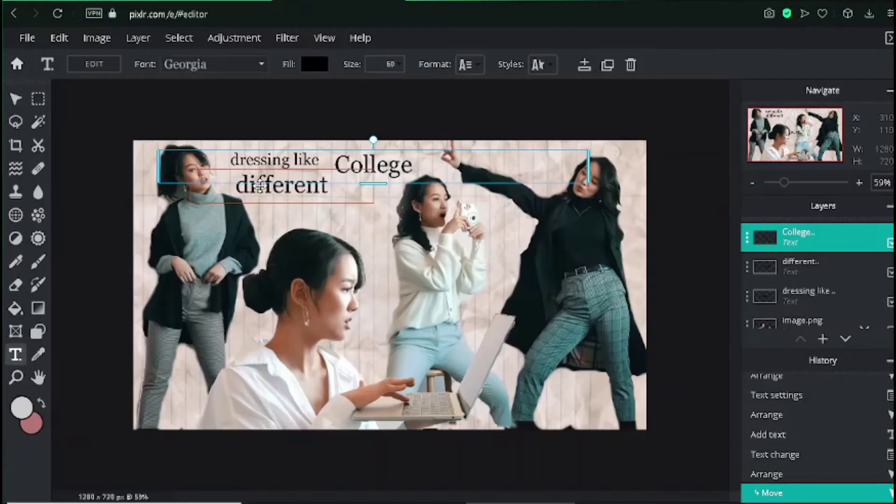
- Shrink the "different" text slightly and realign it beneath "dressing like"
{"action": "left_click", "coordinate": [255, 191]}
{"action": "left_click_drag", "start_coordinate": [347, 191], "coordinate": [336, 192]}
{"action": "left_click_drag", "start_coordinate": [266, 207], "coordinate": [244, 163]}
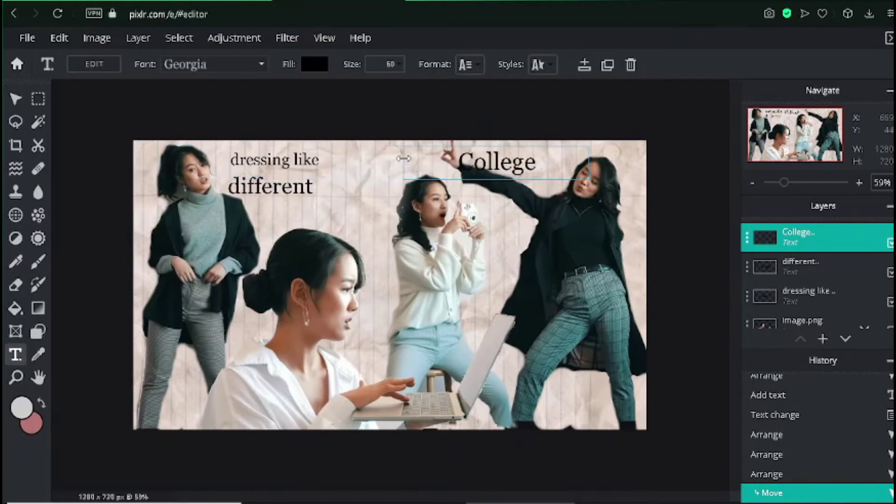
- Narrow the "College" text box, enlarge the text to size 64 and place it right beside "different"
{"action": "left_click_drag", "start_coordinate": [403, 159], "coordinate": [401, 159]}
{"action": "left_click_drag", "start_coordinate": [502, 179], "coordinate": [378, 185]}
{"action": "left_click", "coordinate": [357, 174]}
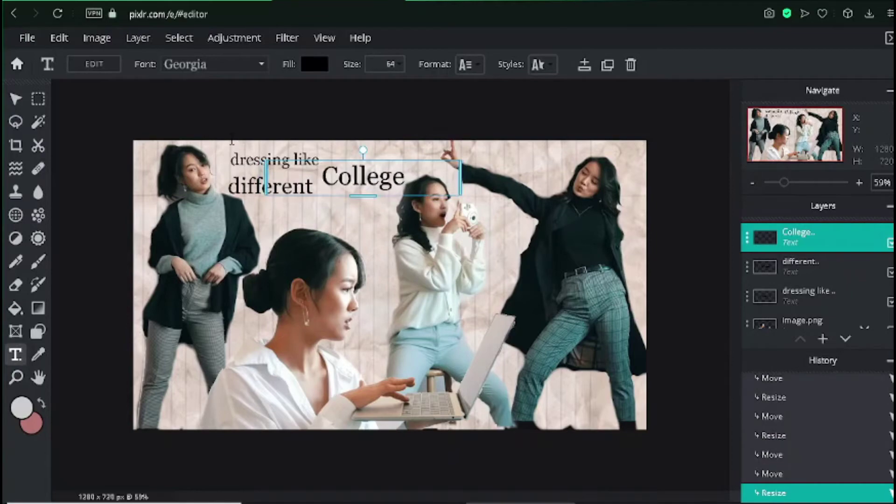
- Reduce the "dressing like" text to size 36 and nudge it into place above "different"
{"action": "left_click", "coordinate": [277, 169]}
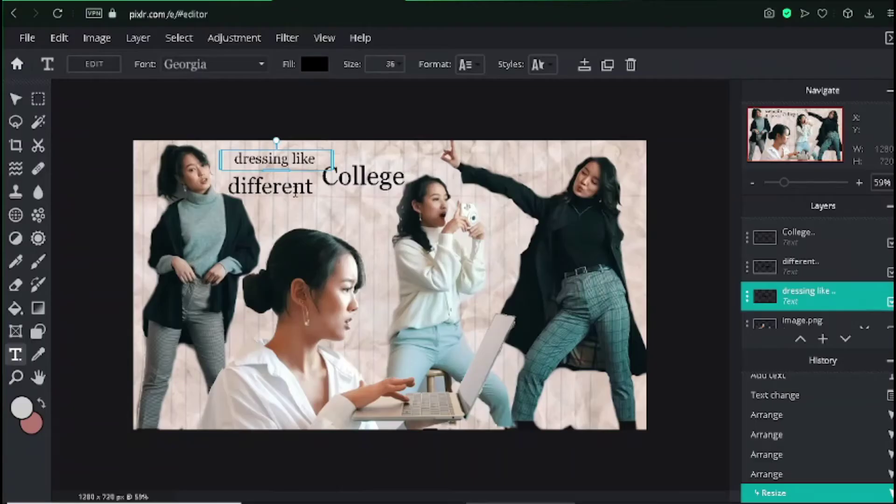
{"action": "left_click_drag", "start_coordinate": [238, 158], "coordinate": [239, 159]}
{"action": "scroll", "coordinate": [427, 90], "scroll_direction": "up", "scroll_amount": 2}
{"action": "scroll", "coordinate": [427, 91], "scroll_direction": "down", "scroll_amount": 5}
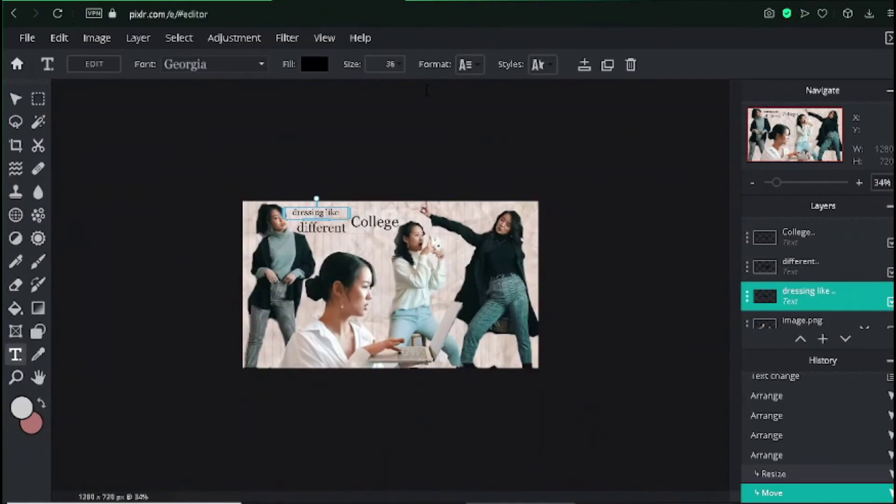
{"action": "scroll", "coordinate": [427, 90], "scroll_direction": "up", "scroll_amount": 3}
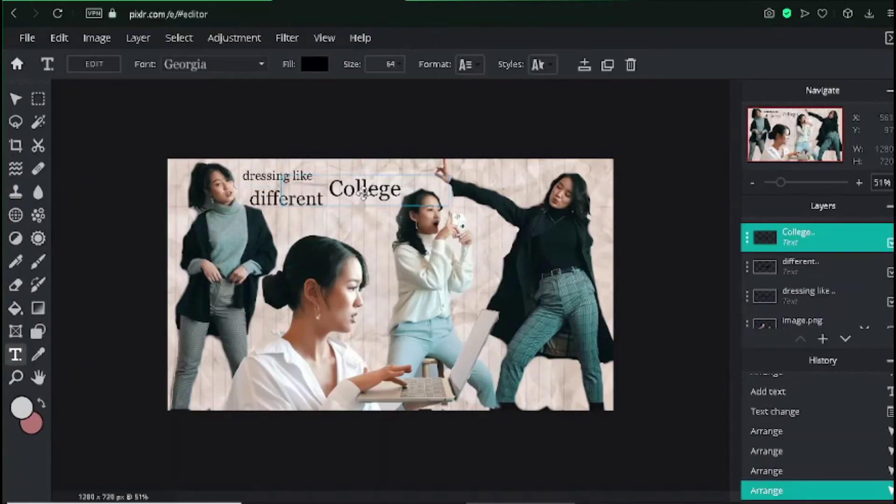
- Nudge the "College" and "different" texts to tighten the title arrangement
{"action": "left_click_drag", "start_coordinate": [363, 192], "coordinate": [364, 192]}
{"action": "left_click_drag", "start_coordinate": [365, 206], "coordinate": [354, 186]}
{"action": "left_click", "coordinate": [286, 198]}
{"action": "left_click_drag", "start_coordinate": [285, 199], "coordinate": [283, 197]}
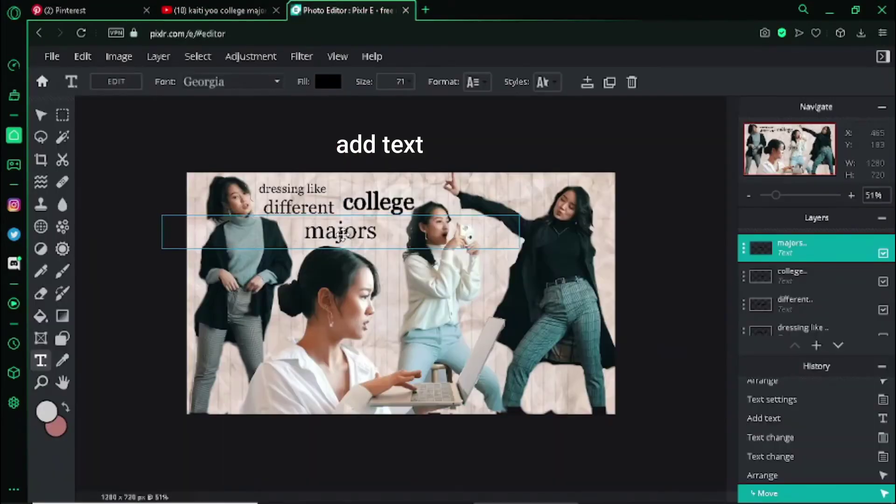
- Remove the bold formatting from the "college" title text
{"action": "left_click", "coordinate": [369, 204]}
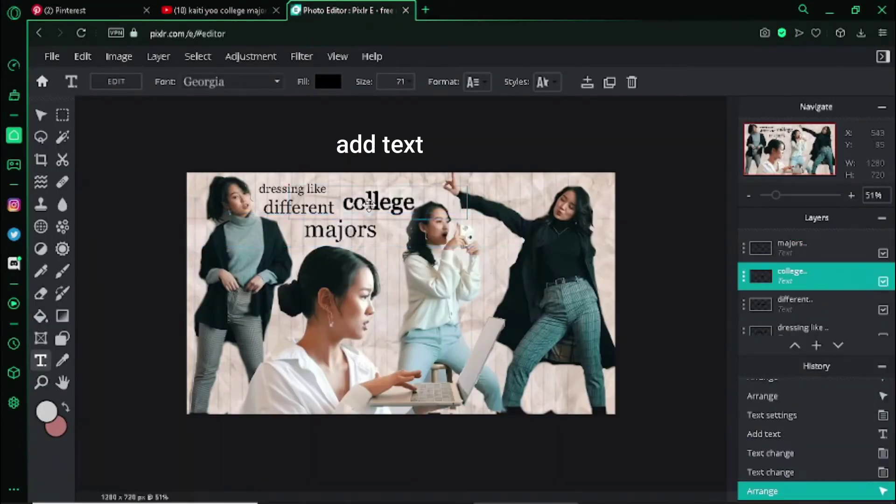
{"action": "left_click", "coordinate": [476, 82]}
{"action": "left_click", "coordinate": [513, 234]}
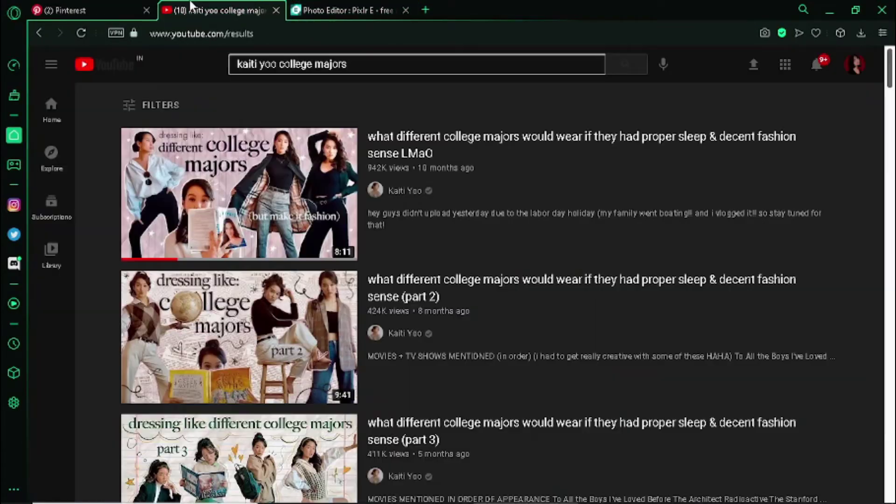
- Compare with the reference thumbnail on YouTube and add a new text reading "(but make it fashion)"
{"action": "left_click", "coordinate": [354, 7]}
{"action": "left_click", "coordinate": [335, 211]}
{"action": "left_click", "coordinate": [546, 314]}
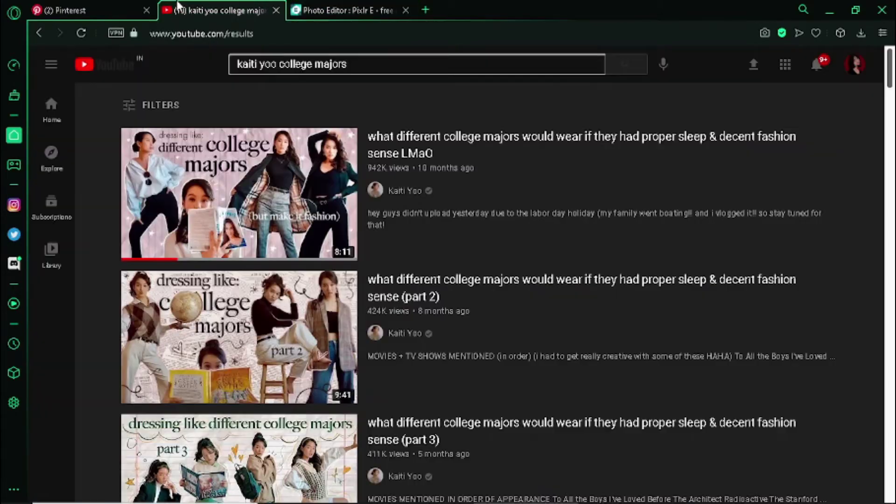
{"action": "left_click", "coordinate": [329, 7]}
{"action": "type", "text": "(but make it fashion"}
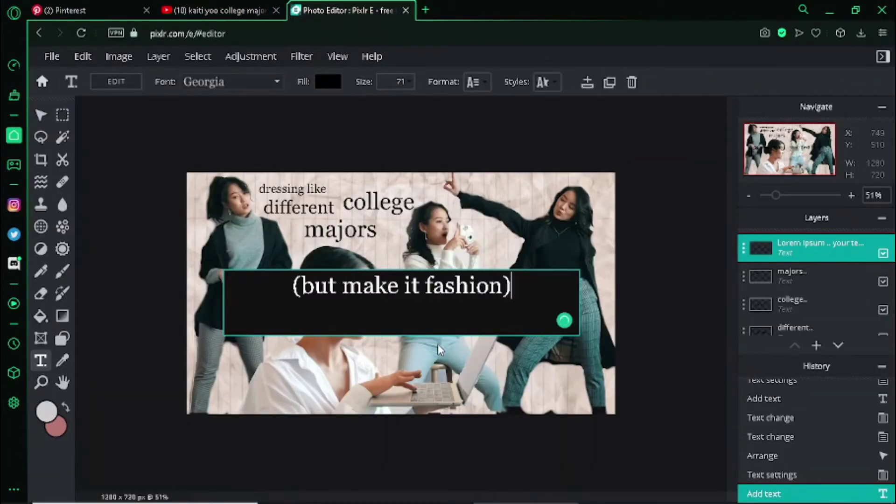
{"action": "left_click", "coordinate": [603, 135]}
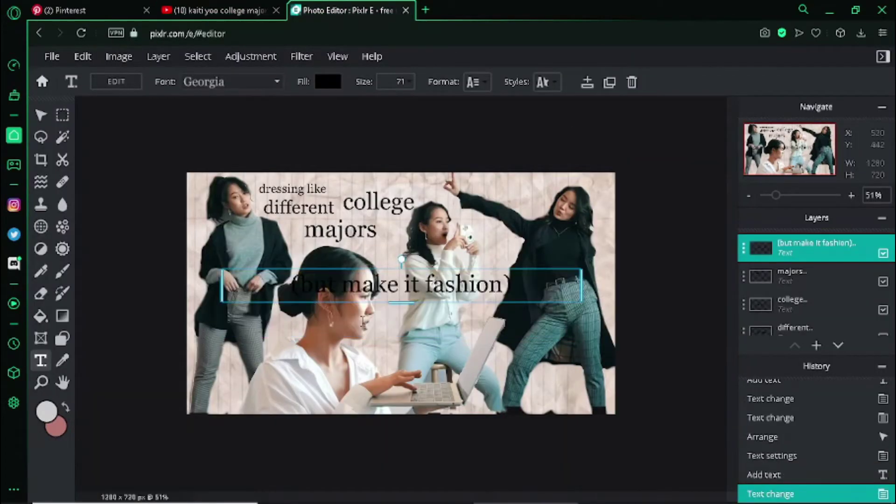
- Narrow the "(but make it fashion)" text box, shrink the text to size 44 and place it near the rightmost woman's lower legs
{"action": "left_click_drag", "start_coordinate": [263, 296], "coordinate": [383, 315]}
{"action": "left_click_drag", "start_coordinate": [485, 317], "coordinate": [482, 323]}
{"action": "left_click_drag", "start_coordinate": [380, 320], "coordinate": [432, 321]}
{"action": "left_click_drag", "start_coordinate": [511, 319], "coordinate": [550, 342]}
{"action": "left_click_drag", "start_coordinate": [547, 373], "coordinate": [538, 374]}
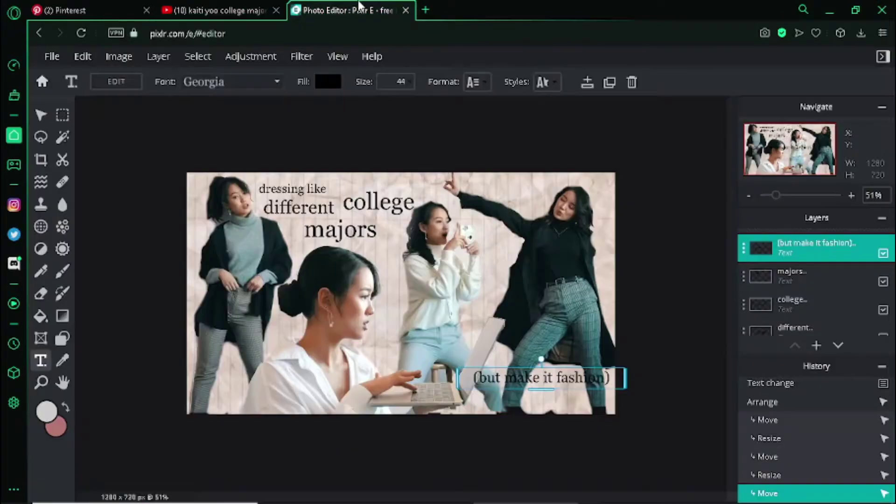
- Change the fill of "(but make it fashion)" to a near-white tone
{"action": "left_click", "coordinate": [327, 82]}
{"action": "left_click", "coordinate": [239, 158]}
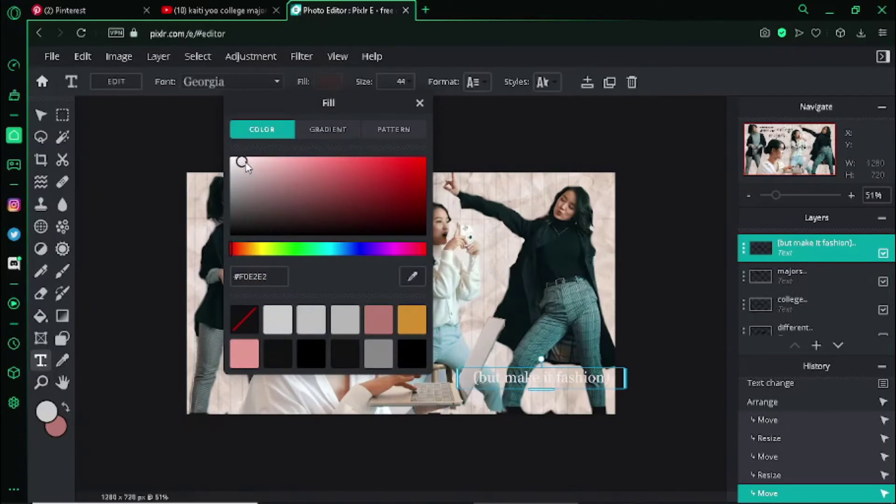
{"action": "left_click", "coordinate": [644, 298]}
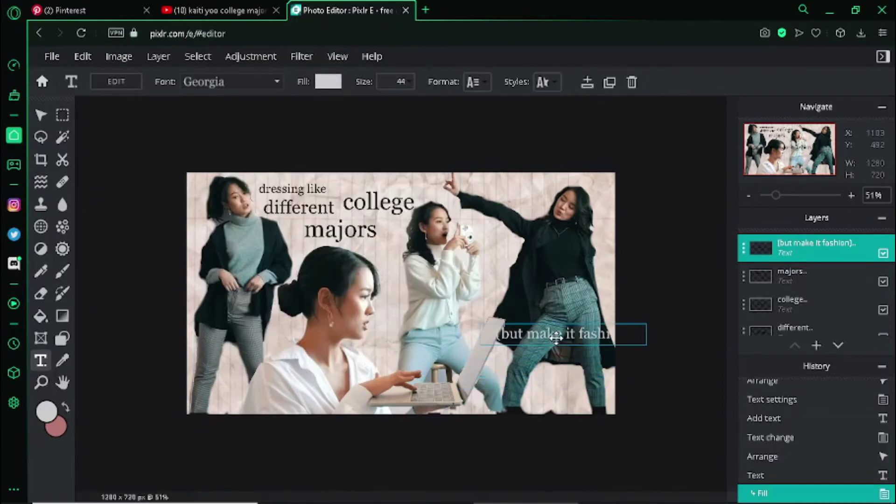
- Fit "(but make it fashion)" across the rightmost woman's trousers inside the canvas and compare the layout with the reference thumbnail
{"action": "left_click_drag", "start_coordinate": [557, 338], "coordinate": [557, 338]}
{"action": "mouse_move", "coordinate": [481, 335]}
{"action": "left_mouse_down"}
{"action": "mouse_move", "coordinate": [512, 334]}
{"action": "mouse_move", "coordinate": [488, 335]}
{"action": "left_mouse_up"}
{"action": "left_click_drag", "start_coordinate": [568, 340], "coordinate": [567, 343]}
{"action": "left_click_drag", "start_coordinate": [563, 331], "coordinate": [549, 339]}
{"action": "left_click", "coordinate": [411, 140]}
{"action": "left_click", "coordinate": [255, 4]}
{"action": "left_click", "coordinate": [326, 5]}
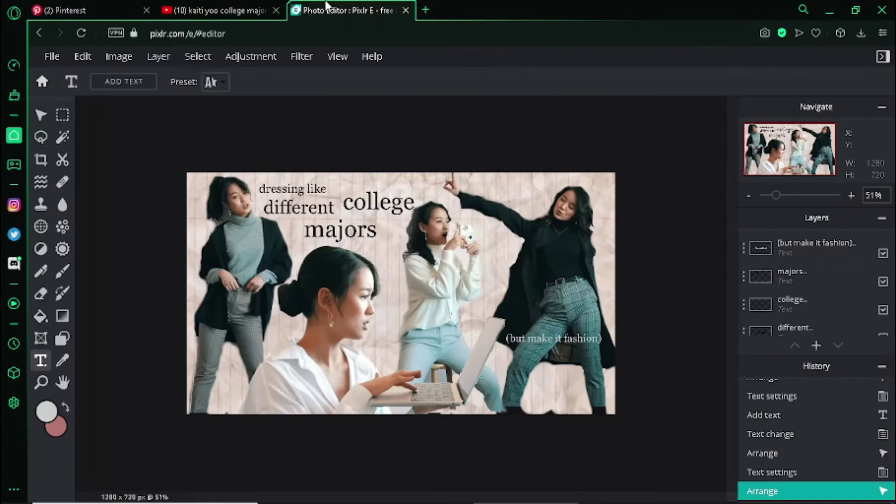
{"action": "left_click", "coordinate": [227, 4]}
{"action": "left_click", "coordinate": [325, 4]}
- Select the laptop woman's image layer and set the Pen tool to the Crayon variant
{"action": "scroll", "coordinate": [499, 178], "scroll_direction": "down", "scroll_amount": 4}
{"action": "scroll", "coordinate": [499, 177], "scroll_direction": "up", "scroll_amount": 3}
{"action": "scroll", "coordinate": [814, 280], "scroll_direction": "down", "scroll_amount": 3}
{"action": "left_click", "coordinate": [797, 257]}
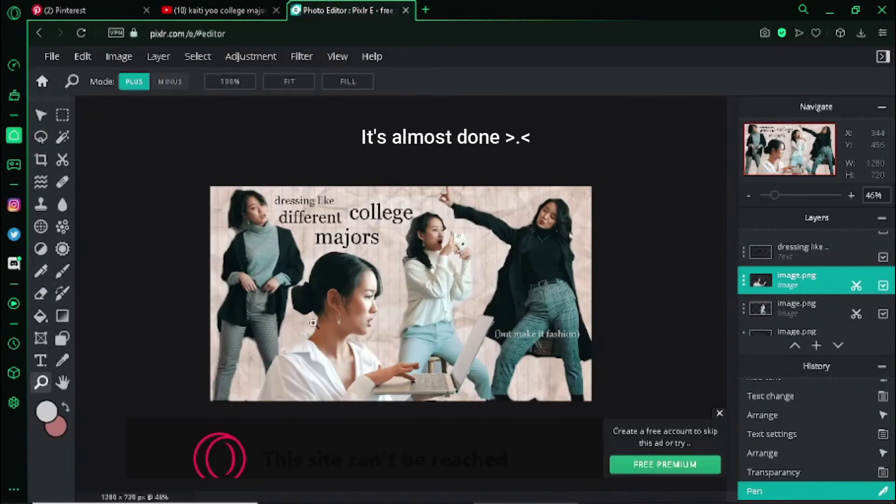
{"action": "left_click", "coordinate": [41, 116]}
{"action": "left_click", "coordinate": [41, 270]}
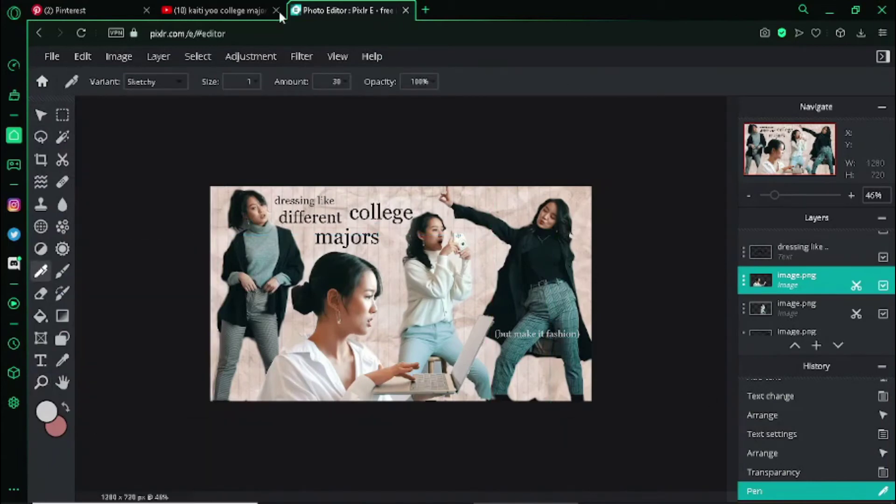
{"action": "left_click", "coordinate": [156, 82]}
{"action": "left_click", "coordinate": [156, 168]}
- Draw light crayon outline strokes around the laptop woman's hair bun and neck, undoing and redrawing rough ones
{"action": "left_click_drag", "start_coordinate": [285, 343], "coordinate": [309, 326]}
{"action": "right_click", "coordinate": [310, 323]}
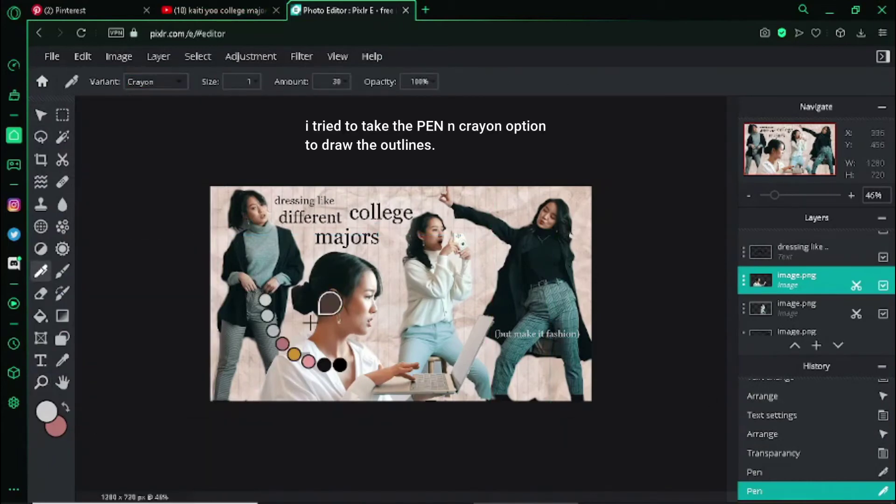
{"action": "key", "text": "ctrl+z"}
{"action": "scroll", "coordinate": [295, 341], "scroll_direction": "up", "scroll_amount": 5}
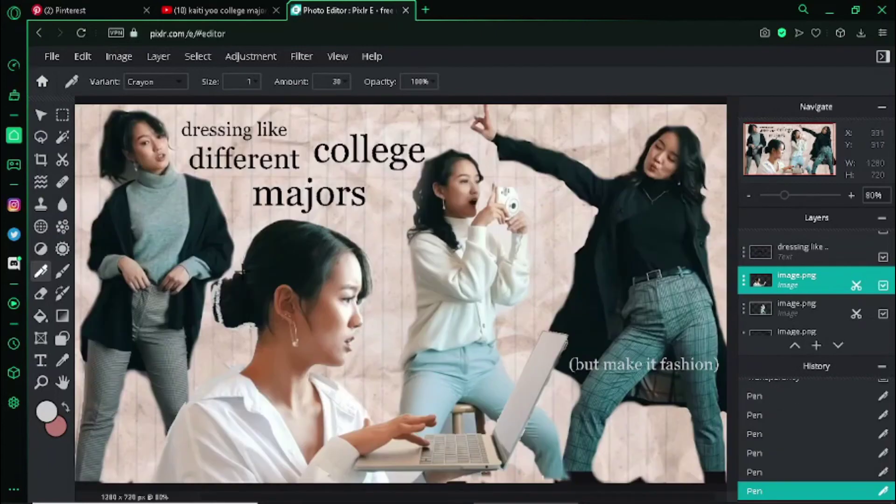
{"action": "key", "text": "ctrl+z"}
{"action": "key", "text": "ctrl+z"}
{"action": "key", "text": "ctrl+z"}
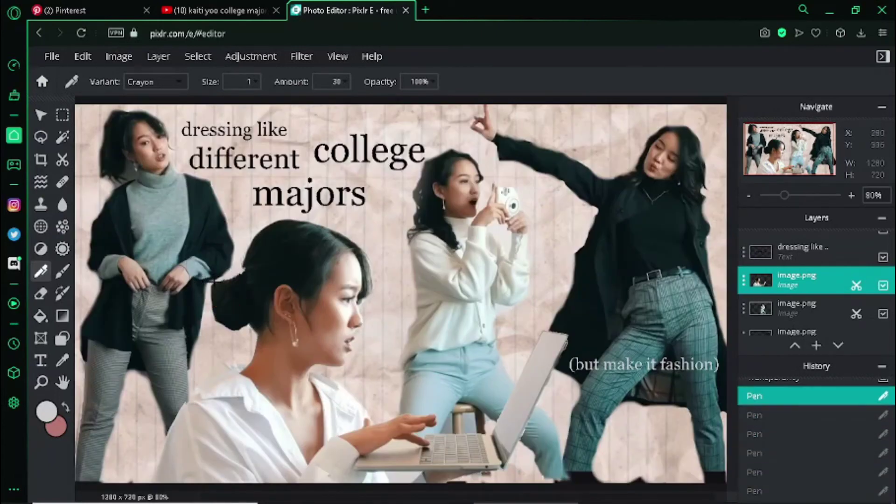
{"action": "mouse_move", "coordinate": [233, 332]}
{"action": "left_mouse_down"}
{"action": "mouse_move", "coordinate": [247, 330]}
{"action": "mouse_move", "coordinate": [254, 354]}
{"action": "left_mouse_up"}
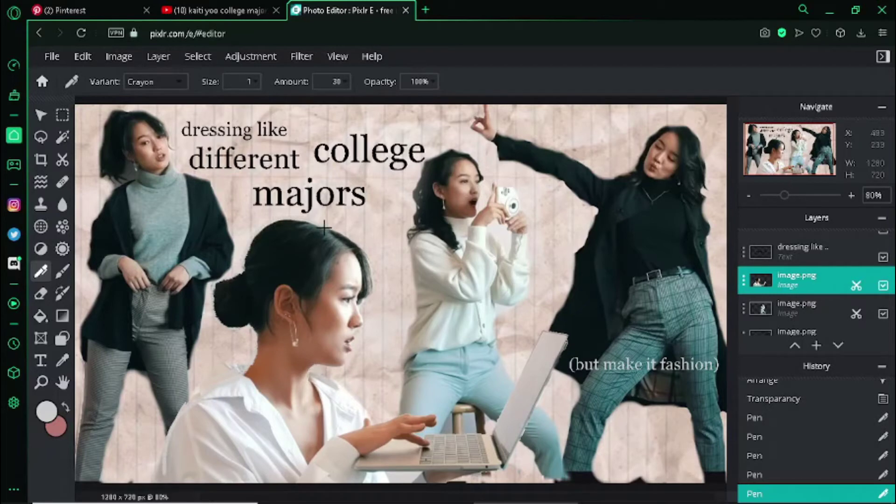
- Sample the light grey-blue #C3C9D3 from the laptop woman's shirt as the foreground color
{"action": "left_click", "coordinate": [46, 412]}
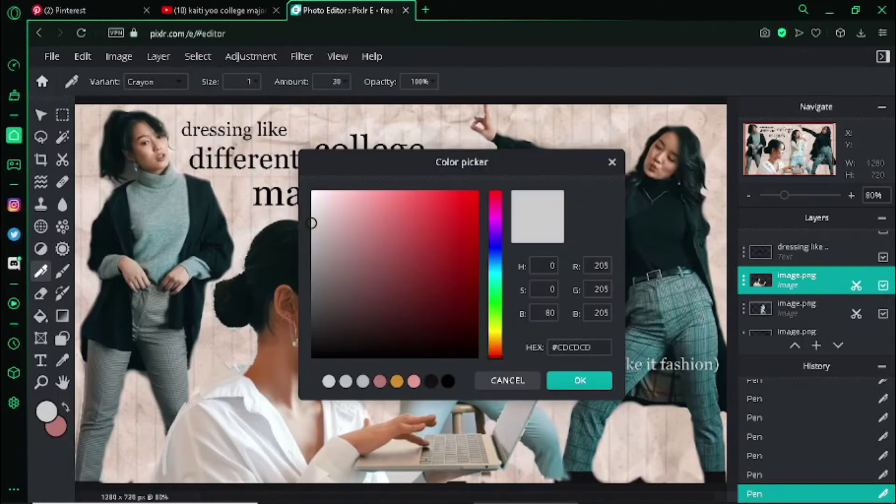
{"action": "left_click", "coordinate": [318, 256]}
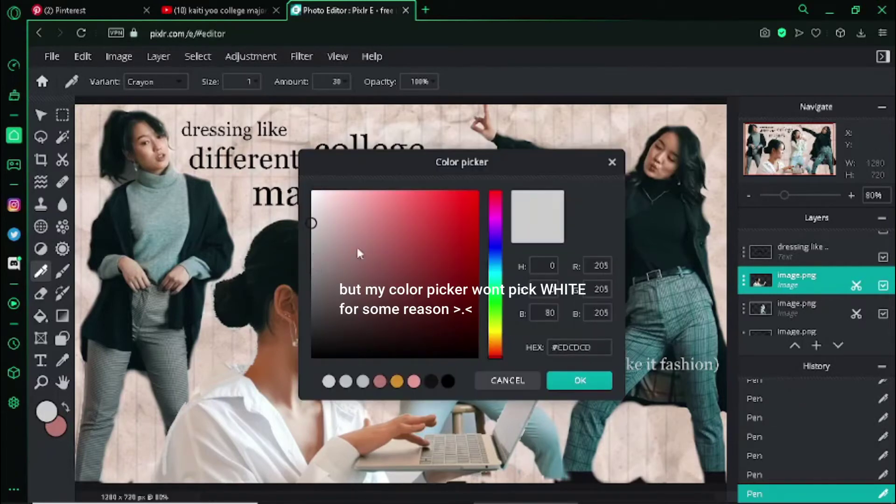
{"action": "left_click", "coordinate": [245, 411]}
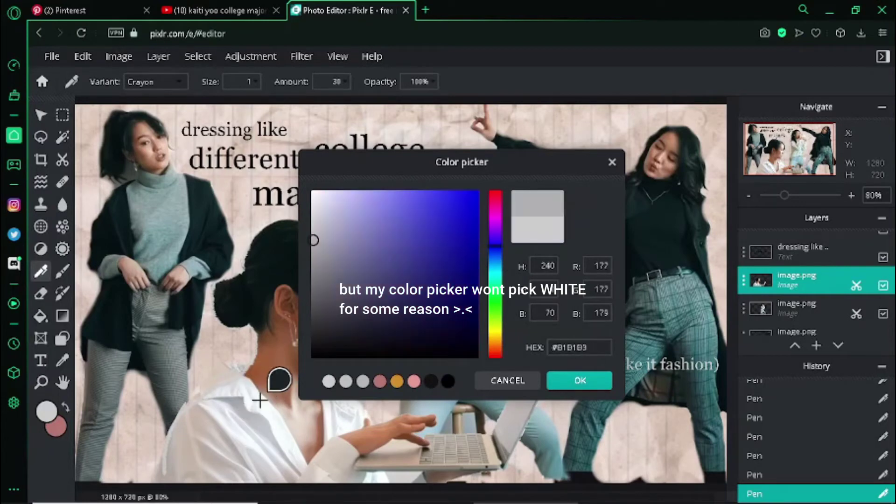
{"action": "left_click", "coordinate": [268, 424]}
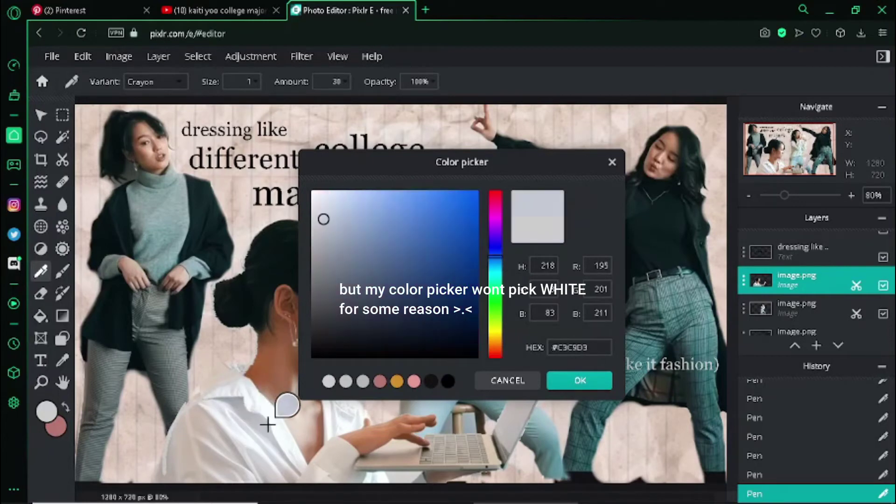
{"action": "left_click", "coordinate": [553, 380]}
{"action": "key", "text": "ctrl+z"}
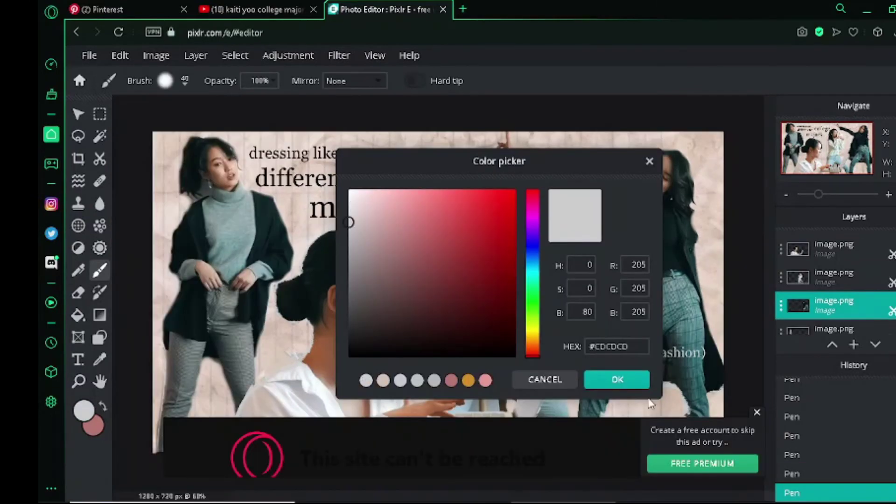
- Keep #CDCDCD as the foreground color and outline the inner coat and trouser edges of the rightmost woman with the Crayon pen
{"action": "left_click", "coordinate": [616, 378]}
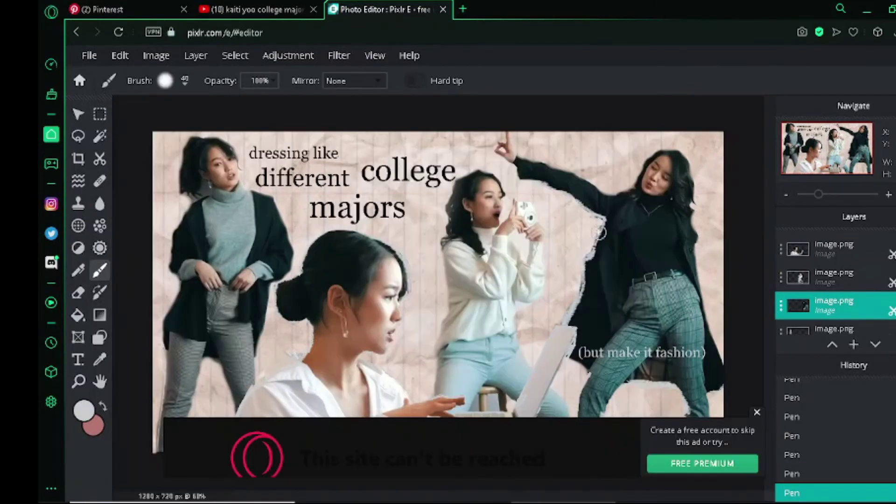
{"action": "left_click", "coordinate": [78, 270]}
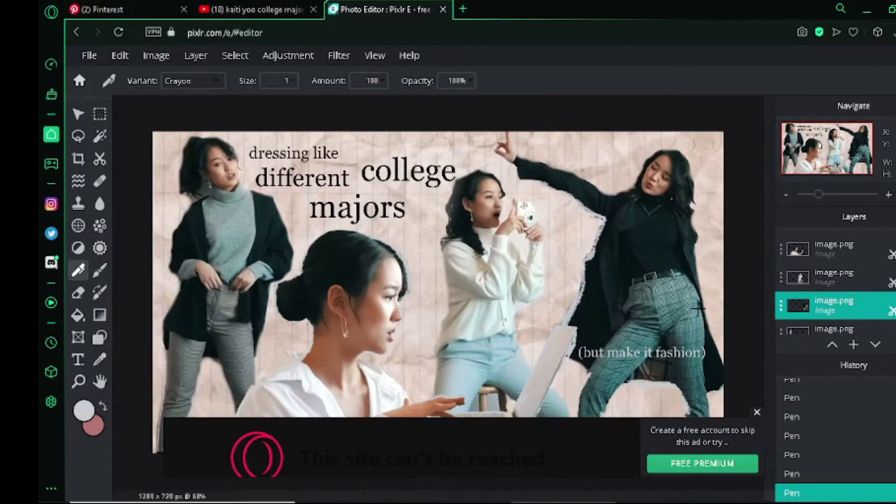
{"action": "key", "text": "ctrl+z"}
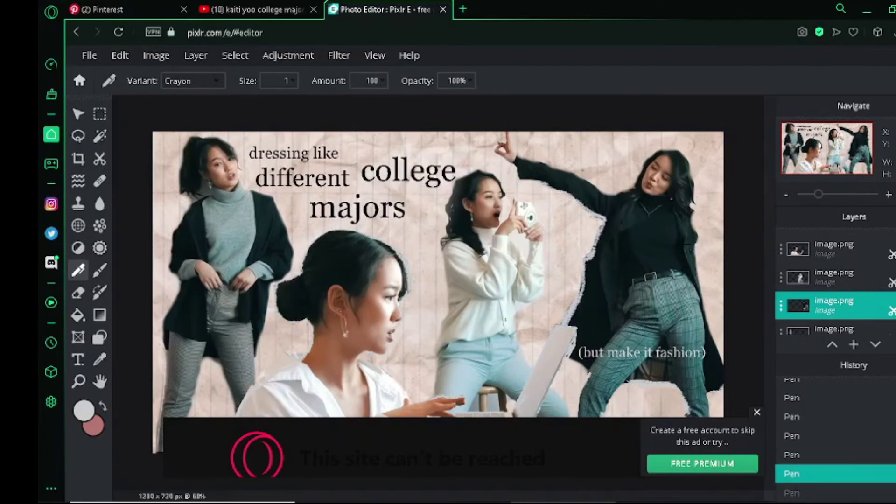
{"action": "key", "text": "ctrl+y"}
{"action": "key", "text": "ctrl+z"}
{"action": "key", "text": "ctrl+z"}
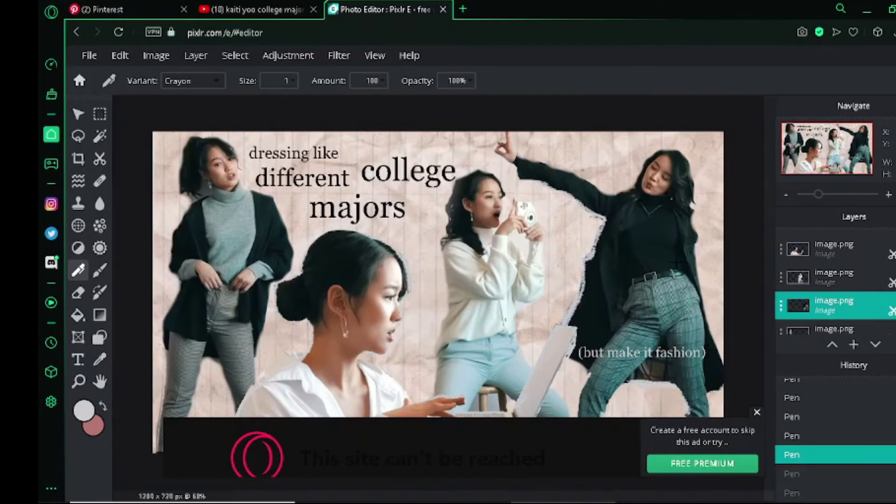
{"action": "key", "text": "ctrl+y"}
{"action": "key", "text": "ctrl+y"}
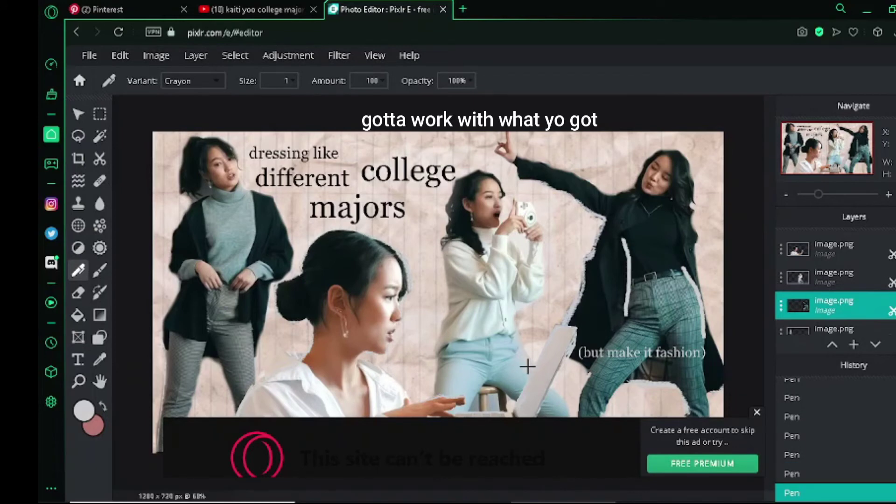
- Work through the cutout layers and outline the woman with the camera and her stool in light crayon strokes
{"action": "scroll", "coordinate": [834, 304], "scroll_direction": "up", "scroll_amount": 1}
{"action": "left_click", "coordinate": [834, 305]}
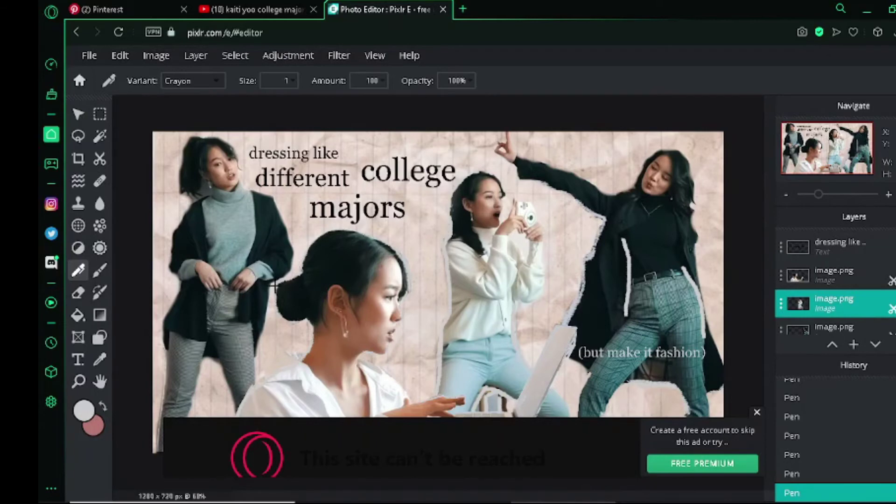
{"action": "scroll", "coordinate": [792, 279], "scroll_direction": "up", "scroll_amount": 1}
{"action": "left_click", "coordinate": [791, 280]}
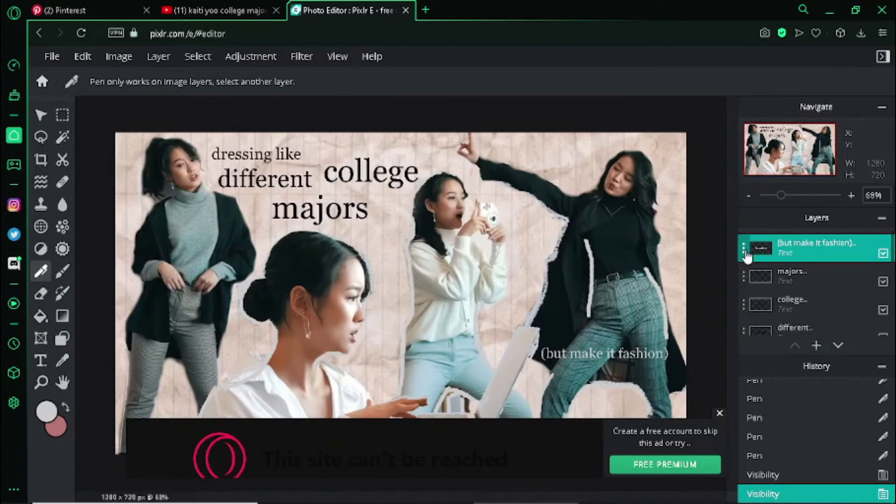
- Flatten the whole image into a single layer from the "(but make it fashion)" layer's settings
{"action": "left_click", "coordinate": [746, 250]}
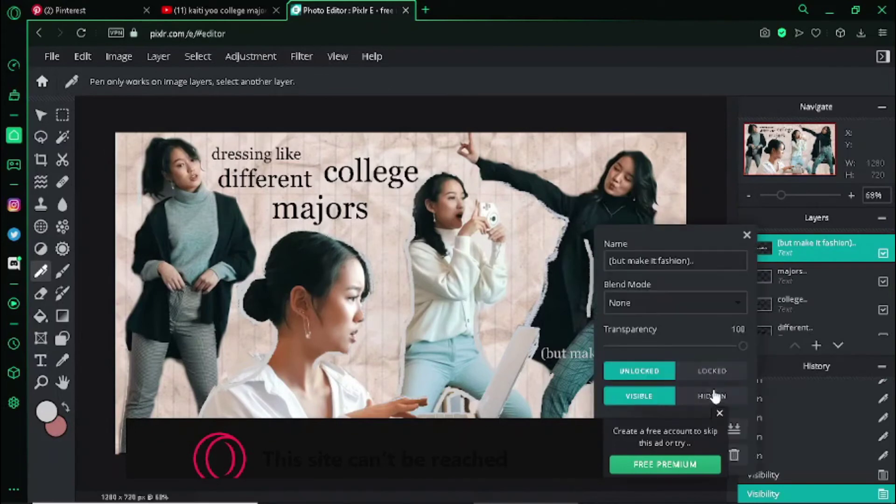
{"action": "left_click", "coordinate": [721, 415]}
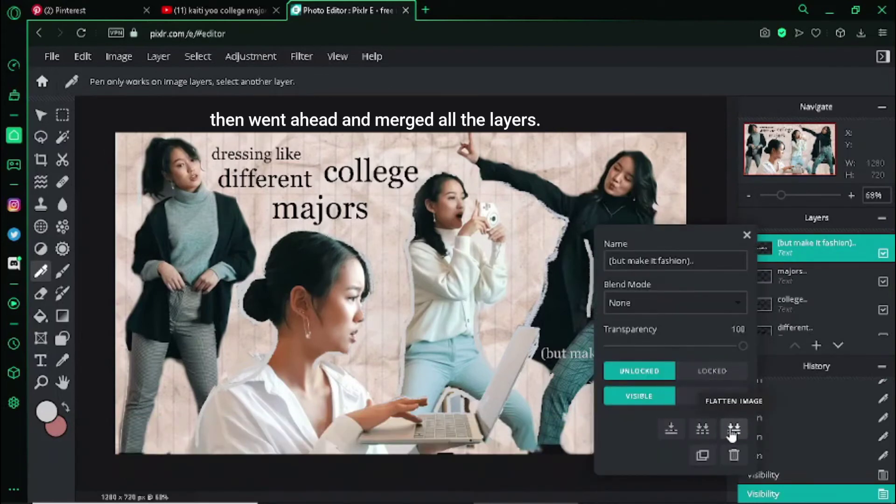
{"action": "left_click", "coordinate": [734, 430]}
- Touch up the crayon outline around the rightmost woman's coat, arm and hair on the flattened layer, undoing a stray stroke
{"action": "mouse_move", "coordinate": [545, 266]}
{"action": "left_mouse_down"}
{"action": "mouse_move", "coordinate": [563, 223]}
{"action": "mouse_move", "coordinate": [501, 190]}
{"action": "left_mouse_up"}
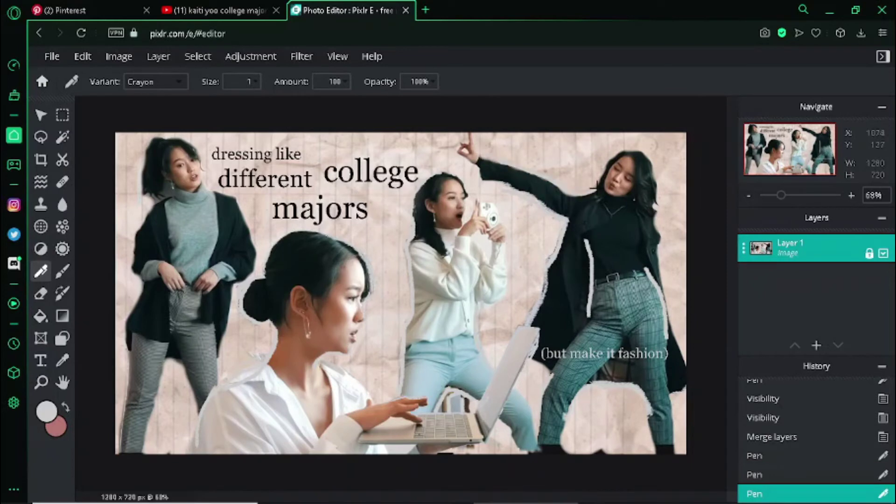
{"action": "left_click", "coordinate": [594, 185]}
{"action": "key", "text": "ctrl+z"}
{"action": "left_click", "coordinate": [659, 206]}
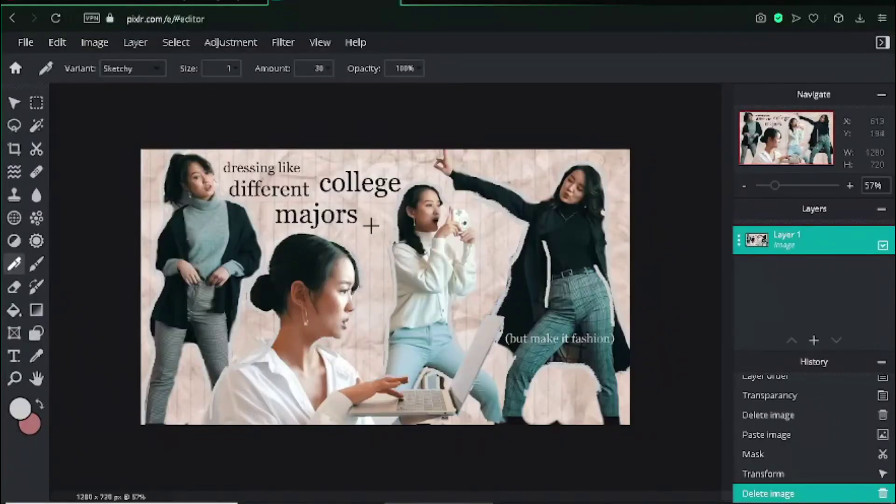
- Undo the stray pen mark, sample beige #D6C6BF from the paper background as the foreground color and make a mark beside the laptop woman
{"action": "left_click", "coordinate": [371, 226]}
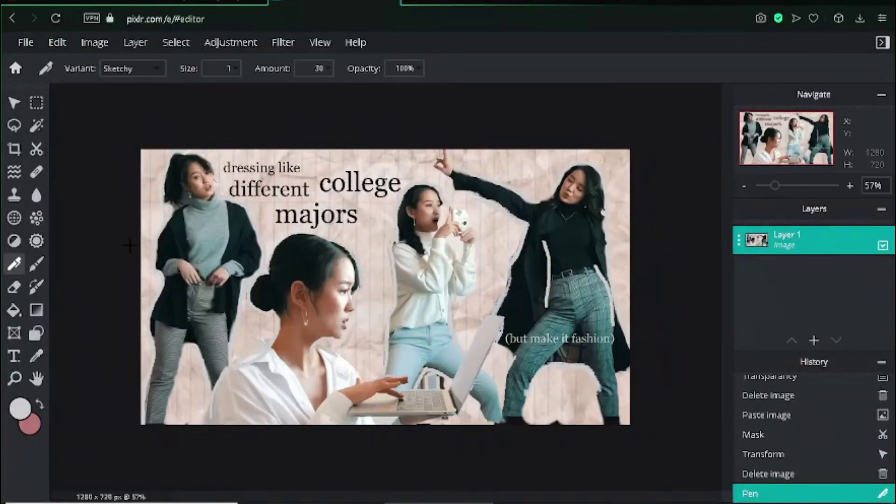
{"action": "key", "text": "ctrl+z"}
{"action": "left_click", "coordinate": [19, 409]}
{"action": "left_click_drag", "start_coordinate": [299, 201], "coordinate": [303, 188]}
{"action": "left_click", "coordinate": [312, 380]}
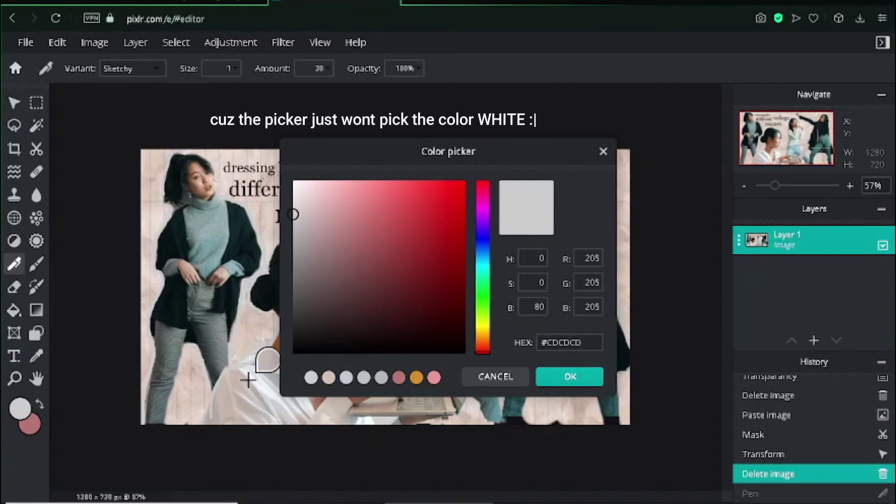
{"action": "left_click", "coordinate": [217, 166]}
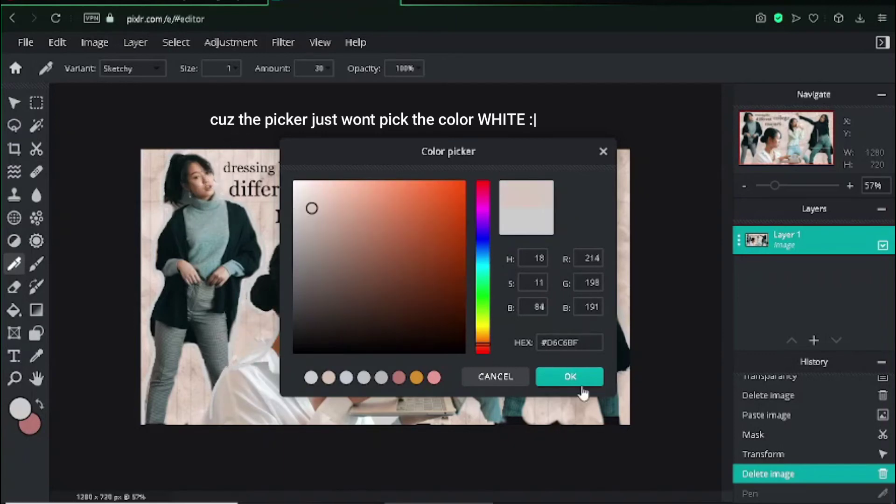
{"action": "left_click", "coordinate": [586, 377]}
{"action": "left_click", "coordinate": [364, 297]}
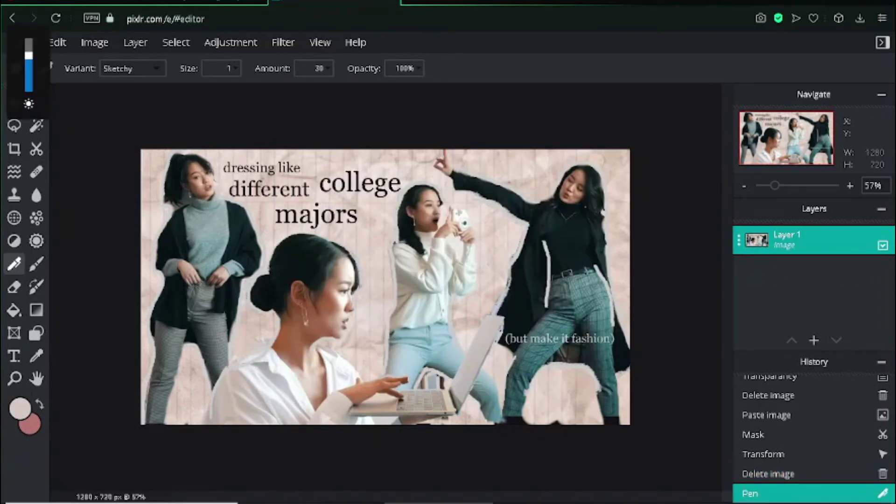
- Switch to Pinterest and open the Diamonds PNG pin from the related pins
{"action": "left_click", "coordinate": [66, 2]}
{"action": "scroll", "coordinate": [444, 294], "scroll_direction": "down", "scroll_amount": 7}
{"action": "scroll", "coordinate": [444, 287], "scroll_direction": "up", "scroll_amount": 2}
{"action": "left_click", "coordinate": [584, 252]}
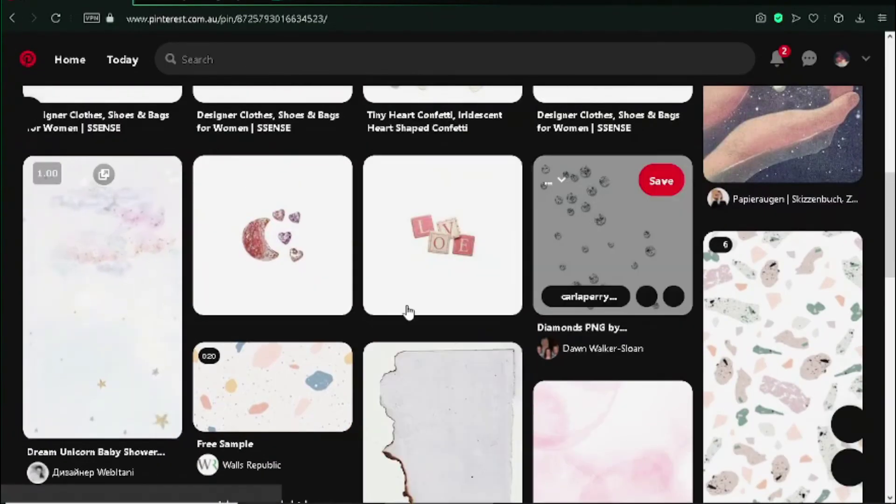
{"action": "scroll", "coordinate": [408, 312], "scroll_direction": "up", "scroll_amount": 15}
{"action": "scroll", "coordinate": [452, 322], "scroll_direction": "down", "scroll_amount": 10}
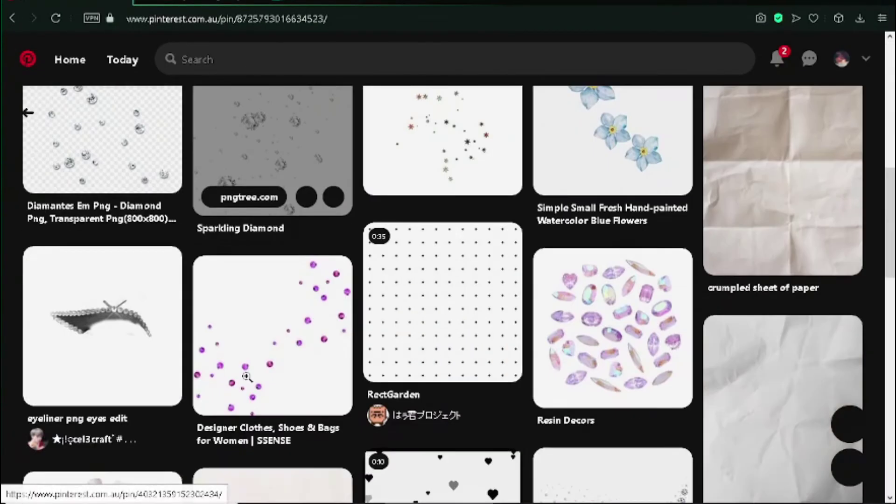
- Switch back to Pixlr E, paste the diamonds image and mask out its white background with the wand cutout
{"action": "key", "text": "ctrl+Tab"}
{"action": "key", "text": "ctrl+Tab"}
{"action": "key", "text": "ctrl+v"}
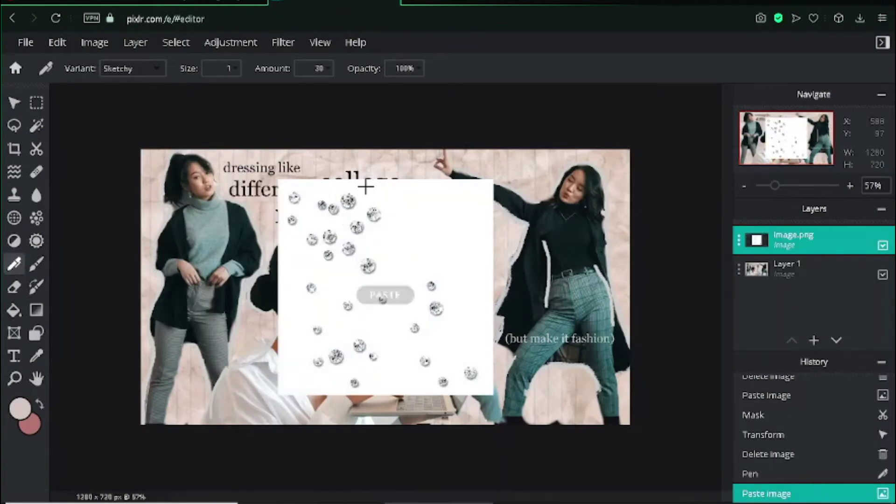
{"action": "left_click", "coordinate": [36, 149]}
{"action": "left_click", "coordinate": [202, 68]}
{"action": "left_click", "coordinate": [453, 230]}
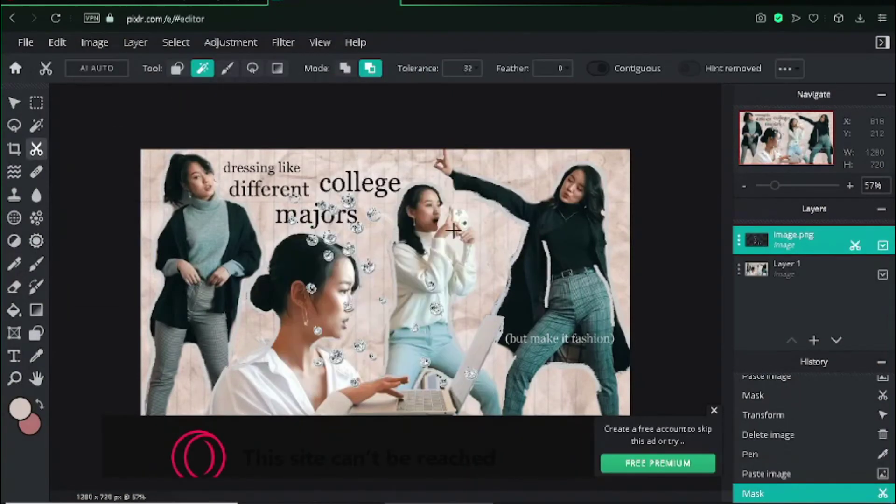
- Shrink the diamonds layer and place it over the empty paper between the title and the woman with the camera
{"action": "left_click", "coordinate": [18, 109]}
{"action": "left_click_drag", "start_coordinate": [451, 235], "coordinate": [560, 224]}
{"action": "left_click_drag", "start_coordinate": [386, 170], "coordinate": [519, 302]}
{"action": "left_click_drag", "start_coordinate": [575, 350], "coordinate": [375, 256]}
- Duplicate the diamonds layer several times to fill the empty paper along the upper part of the collage
{"action": "right_click", "coordinate": [527, 136]}
{"action": "left_click", "coordinate": [617, 231]}
{"action": "right_click", "coordinate": [369, 146]}
{"action": "left_click", "coordinate": [411, 234]}
{"action": "right_click", "coordinate": [139, 151]}
{"action": "left_click", "coordinate": [197, 248]}
- Duplicate and place more diamonds over the bare paper around the woman with the camera and the rightmost woman
{"action": "left_click_drag", "start_coordinate": [331, 283], "coordinate": [348, 275]}
{"action": "left_click_drag", "start_coordinate": [370, 229], "coordinate": [578, 264]}
{"action": "right_click", "coordinate": [372, 232]}
{"action": "left_click", "coordinate": [411, 348]}
{"action": "left_click_drag", "start_coordinate": [516, 276], "coordinate": [614, 348]}
{"action": "right_click", "coordinate": [499, 238]}
{"action": "left_click", "coordinate": [524, 344]}
- Add and rotate diamond copies for the paper around the rightmost woman's legs and the gap above the laptop
{"action": "left_click_drag", "start_coordinate": [573, 390], "coordinate": [696, 232]}
{"action": "right_click", "coordinate": [566, 390]}
{"action": "left_click", "coordinate": [572, 382]}
{"action": "left_click_drag", "start_coordinate": [616, 200], "coordinate": [611, 180]}
{"action": "left_click_drag", "start_coordinate": [643, 234], "coordinate": [372, 336]}
{"action": "right_click", "coordinate": [649, 247]}
{"action": "right_click", "coordinate": [653, 228]}
{"action": "left_click", "coordinate": [691, 316]}
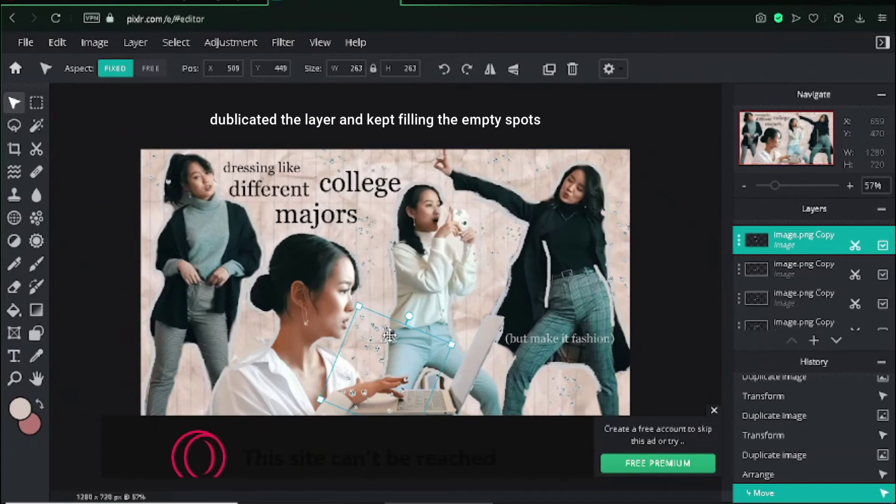
- Move the active diamonds copy to the lower paper area between the leftmost woman's legs and the laptop woman
{"action": "key", "text": "Left"}
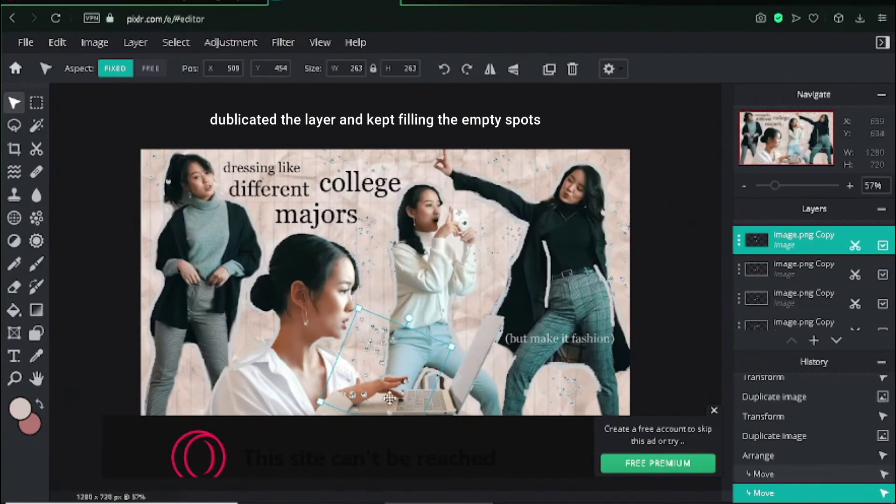
{"action": "key", "text": "Left"}
{"action": "left_click_drag", "start_coordinate": [224, 413], "coordinate": [207, 422]}
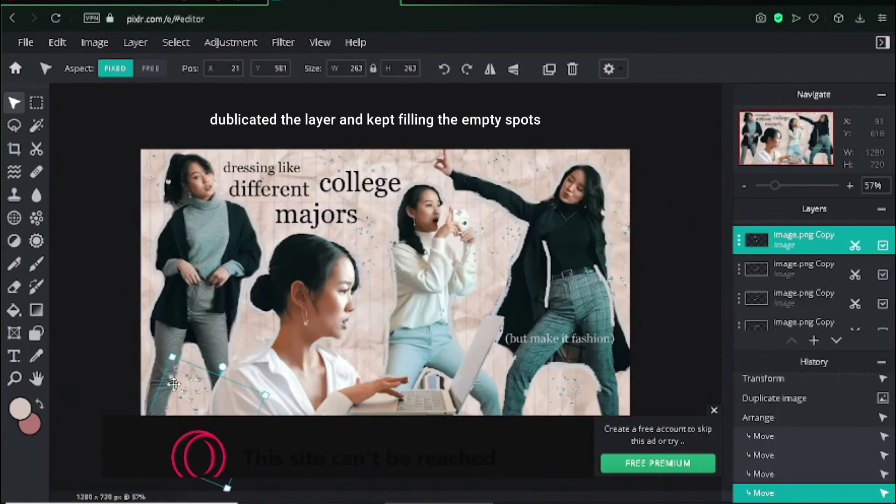
- Duplicate the diamonds again, rotate the copy and place it along the paper's edge beside the leftmost woman
{"action": "right_click", "coordinate": [180, 409]}
{"action": "left_click", "coordinate": [219, 373]}
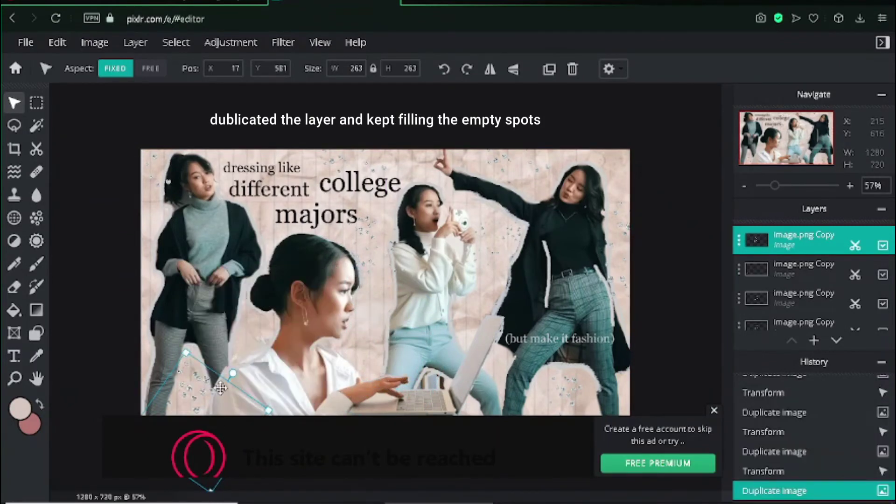
{"action": "left_click_drag", "start_coordinate": [219, 388], "coordinate": [137, 278]}
{"action": "left_click", "coordinate": [714, 410]}
{"action": "scroll", "coordinate": [341, 254], "scroll_direction": "down", "scroll_amount": 5}
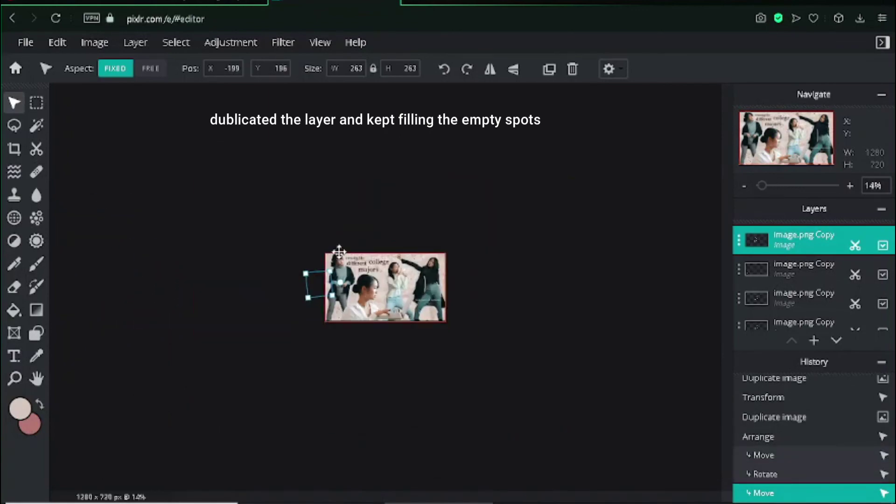
{"action": "scroll", "coordinate": [340, 252], "scroll_direction": "up", "scroll_amount": 4}
{"action": "scroll", "coordinate": [339, 252], "scroll_direction": "up", "scroll_amount": 2}
- Try to place another diamonds copy in the gap between the laptop woman and the woman with the camera
{"action": "right_click", "coordinate": [81, 225]}
{"action": "left_click", "coordinate": [145, 310]}
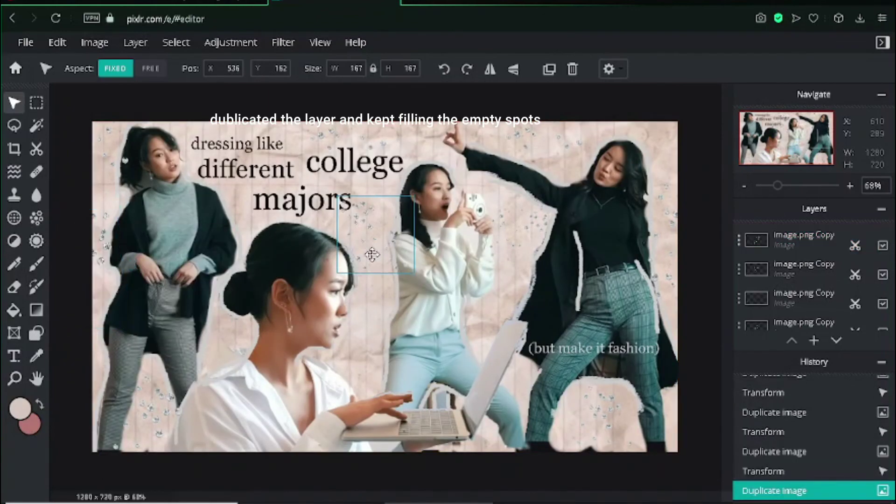
{"action": "left_click_drag", "start_coordinate": [57, 265], "coordinate": [368, 334]}
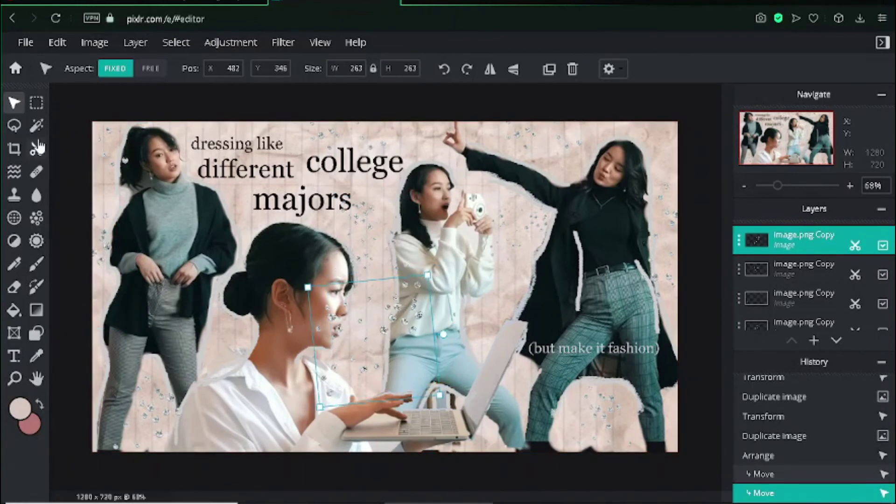
{"action": "left_click", "coordinate": [37, 148]}
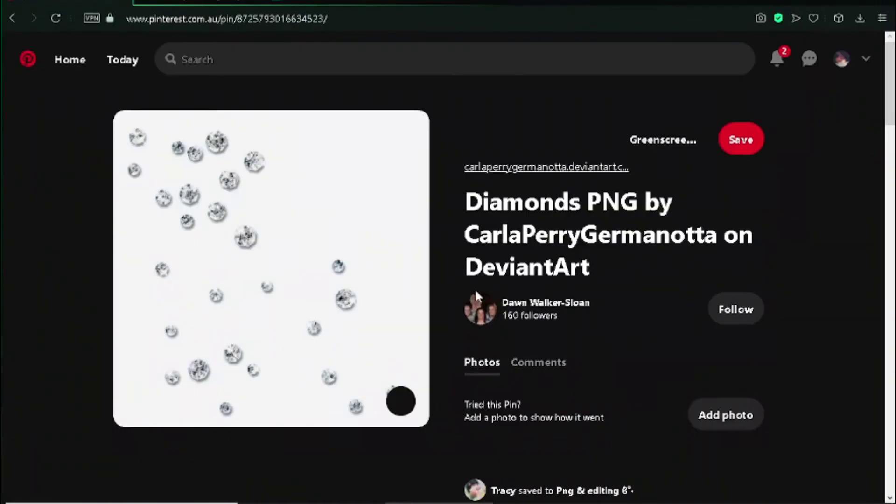
- Open the Diamantes Em Png pin on Pinterest and copy its diamonds image
{"action": "scroll", "coordinate": [282, 257], "scroll_direction": "down", "scroll_amount": 5}
{"action": "scroll", "coordinate": [281, 256], "scroll_direction": "down", "scroll_amount": 2}
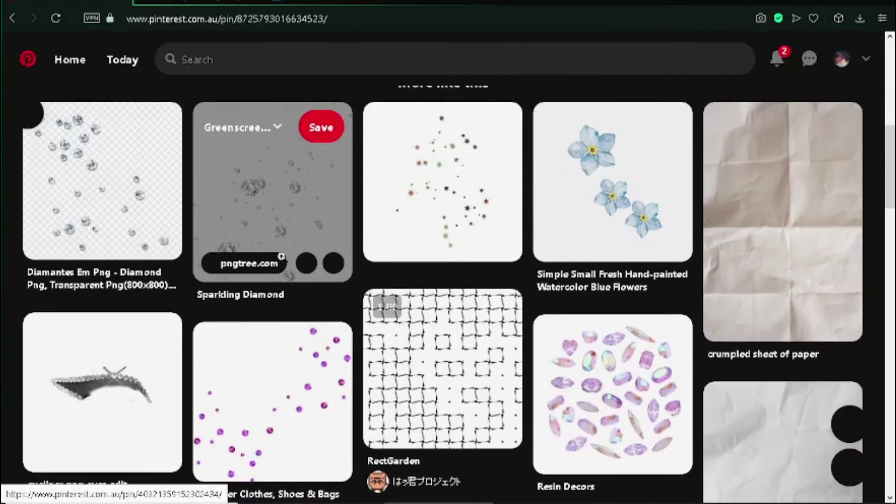
{"action": "scroll", "coordinate": [282, 256], "scroll_direction": "up", "scroll_amount": 1}
{"action": "left_click", "coordinate": [136, 220]}
{"action": "right_click", "coordinate": [389, 184]}
{"action": "right_click", "coordinate": [318, 187]}
{"action": "left_click", "coordinate": [359, 355]}
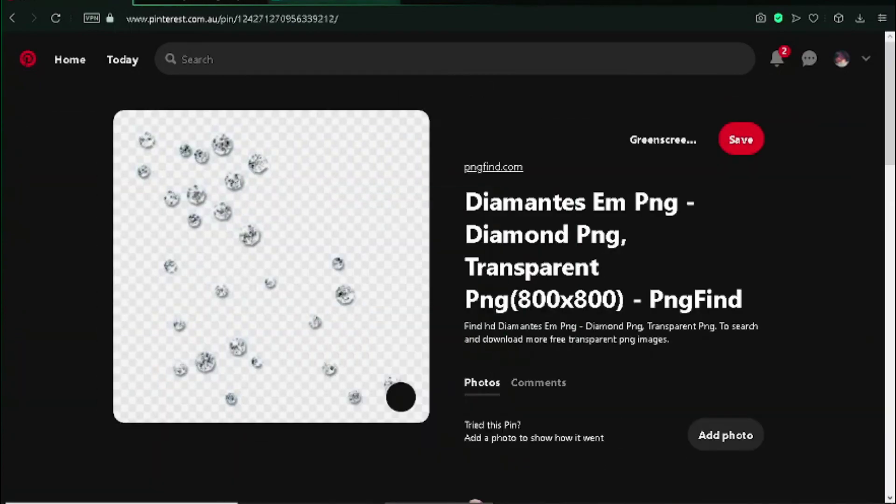
- Paste the copied diamonds into the Pixlr E collage and mask out the light background with the wand cutout
{"action": "left_click", "coordinate": [366, 2]}
{"action": "key", "text": "ctrl+v"}
{"action": "left_click", "coordinate": [227, 69]}
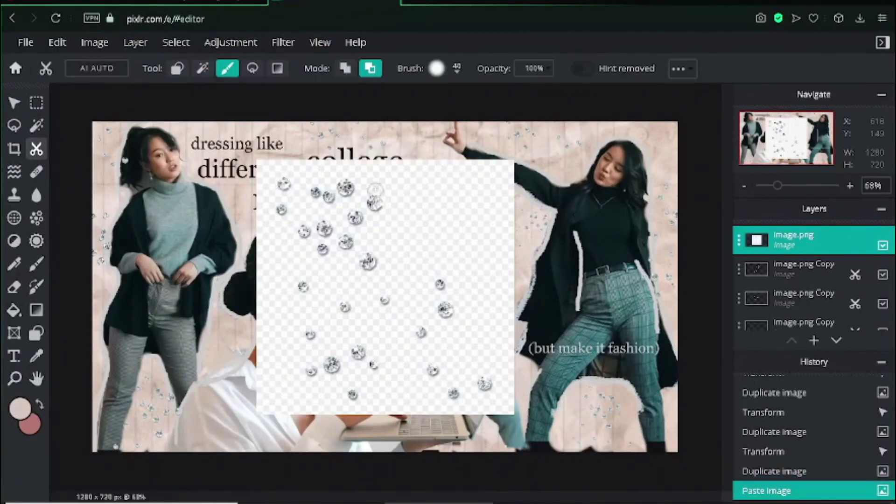
{"action": "left_click", "coordinate": [202, 68]}
{"action": "left_click", "coordinate": [465, 205]}
- Shrink the new diamonds to about 140 px wide, place them between the laptop and camera women, and duplicate them
{"action": "left_click", "coordinate": [14, 103]}
{"action": "left_click_drag", "start_coordinate": [254, 158], "coordinate": [386, 288]}
{"action": "left_click_drag", "start_coordinate": [488, 334], "coordinate": [434, 316]}
{"action": "left_click_drag", "start_coordinate": [397, 262], "coordinate": [469, 332]}
{"action": "left_click_drag", "start_coordinate": [462, 269], "coordinate": [351, 338]}
{"action": "left_click_drag", "start_coordinate": [375, 389], "coordinate": [368, 367]}
{"action": "right_click", "coordinate": [368, 367]}
{"action": "left_click", "coordinate": [398, 333]}
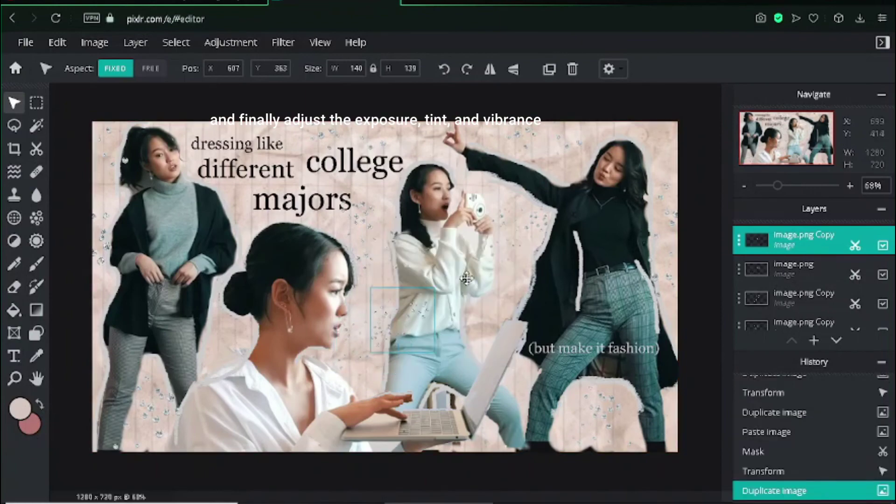
{"action": "left_click_drag", "start_coordinate": [377, 334], "coordinate": [684, 127]}
- Select the flattened collage layer and raise its brightness to 19 with Brightness & contrast
{"action": "scroll", "coordinate": [500, 114], "scroll_direction": "down", "scroll_amount": 3}
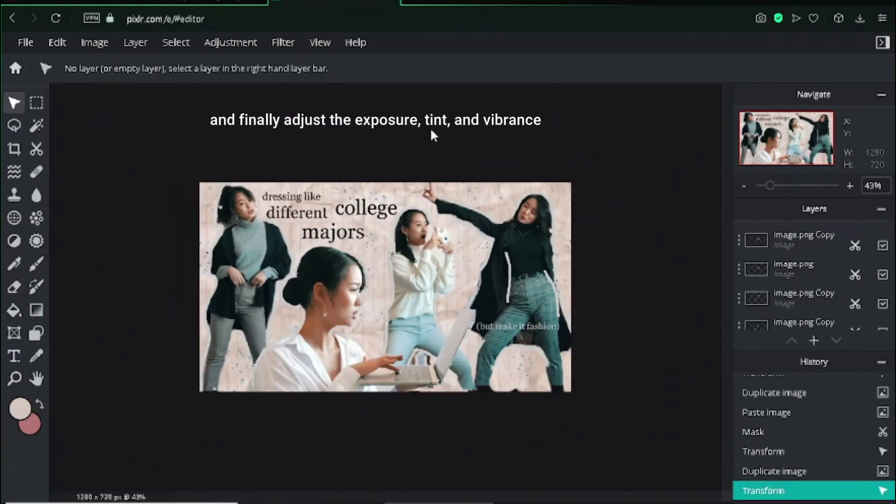
{"action": "left_click", "coordinate": [231, 42]}
{"action": "left_click", "coordinate": [458, 314]}
{"action": "left_click", "coordinate": [230, 43]}
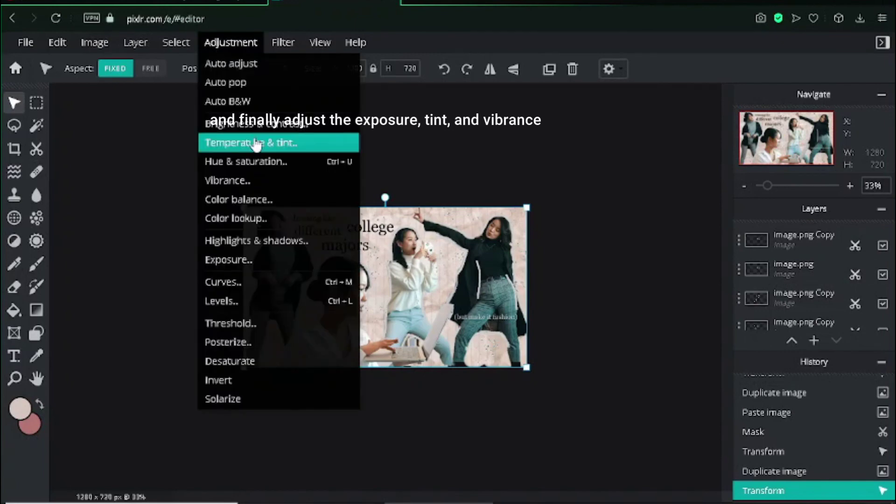
{"action": "left_click", "coordinate": [257, 125]}
{"action": "left_click_drag", "start_coordinate": [415, 228], "coordinate": [630, 210]}
{"action": "right_click", "coordinate": [485, 213]}
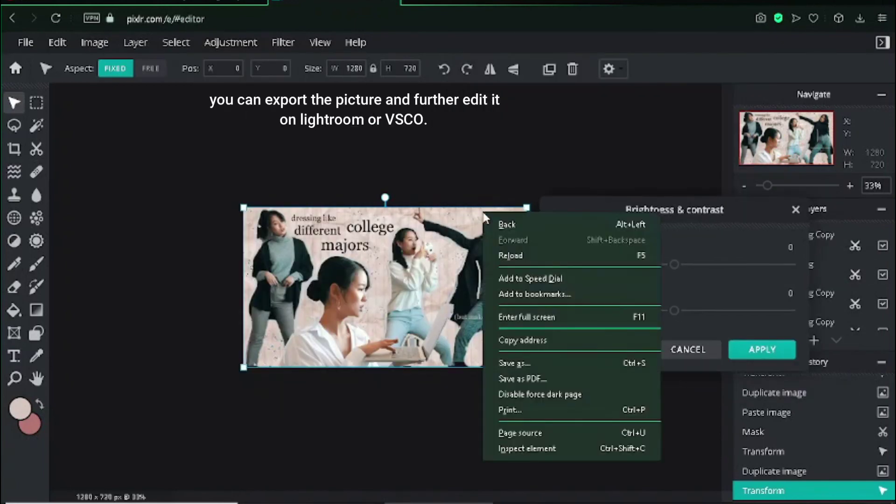
{"action": "left_click", "coordinate": [405, 205]}
{"action": "left_click_drag", "start_coordinate": [674, 265], "coordinate": [696, 266]}
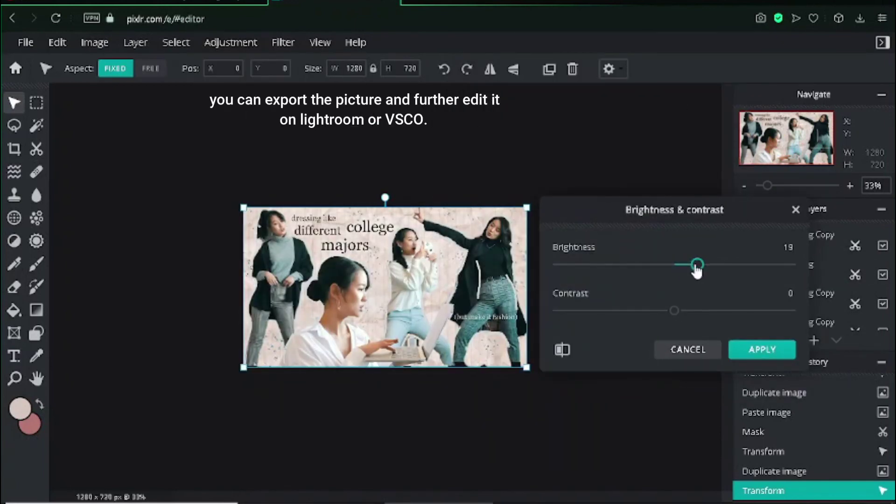
{"action": "left_click", "coordinate": [762, 350]}
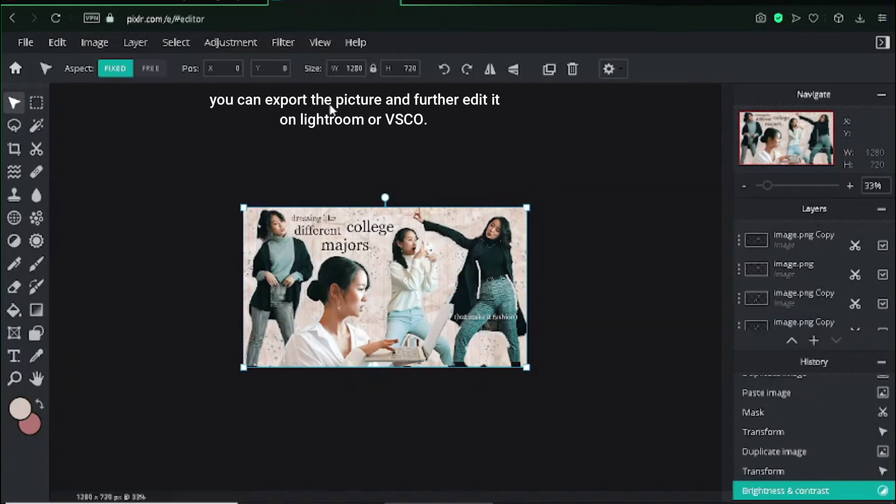
{"action": "left_click", "coordinate": [283, 42]}
{"action": "left_click", "coordinate": [328, 150]}
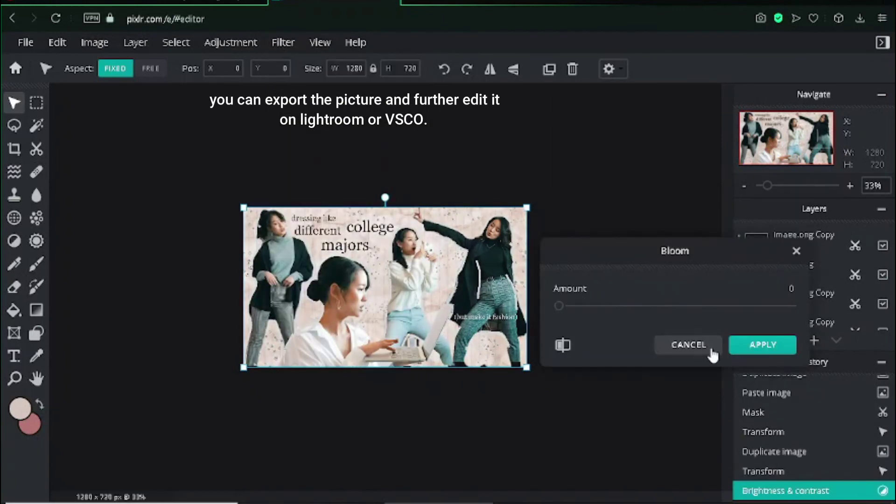
{"action": "left_click", "coordinate": [688, 350]}
- Apply Highlights & shadows to the collage layer with highlights at -19 and shadows at -70
{"action": "left_click", "coordinate": [241, 45]}
{"action": "left_click", "coordinate": [261, 186]}
{"action": "mouse_move", "coordinate": [675, 302]}
{"action": "left_mouse_down"}
{"action": "mouse_move", "coordinate": [653, 307]}
{"action": "mouse_move", "coordinate": [664, 305]}
{"action": "left_mouse_up"}
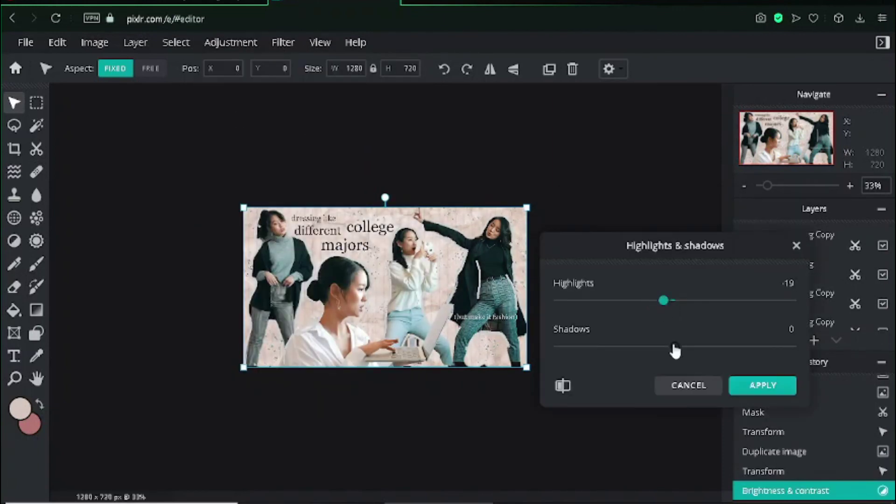
{"action": "left_click_drag", "start_coordinate": [648, 354], "coordinate": [634, 346]}
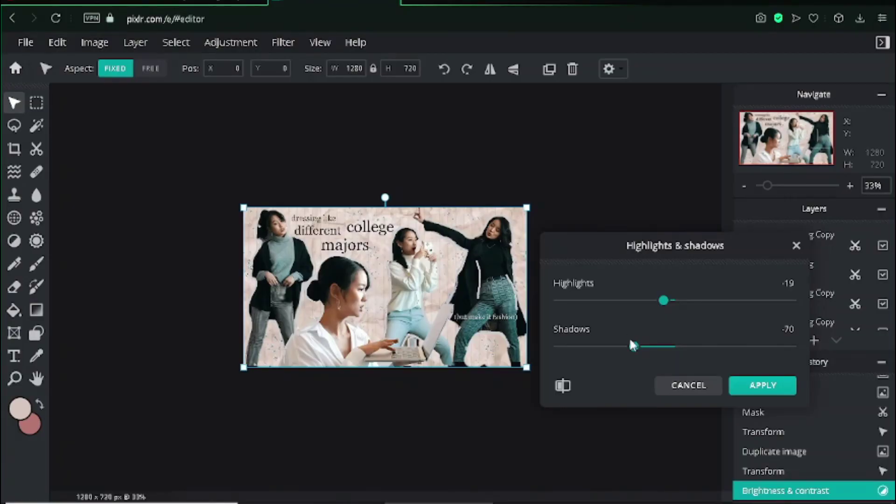
{"action": "left_click", "coordinate": [762, 385]}
- Warm the collage layer by applying a temperature of 10 with Temperature & tint
{"action": "left_click", "coordinate": [258, 43]}
{"action": "left_click", "coordinate": [284, 143]}
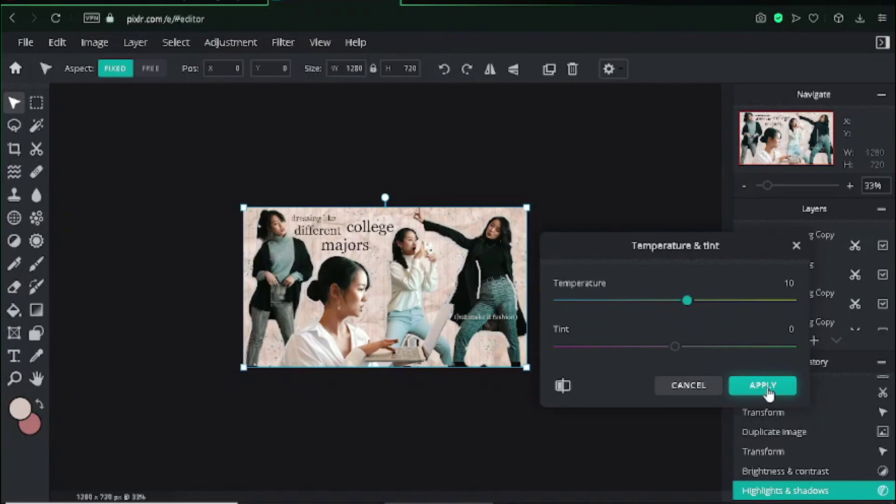
{"action": "left_click", "coordinate": [763, 385]}
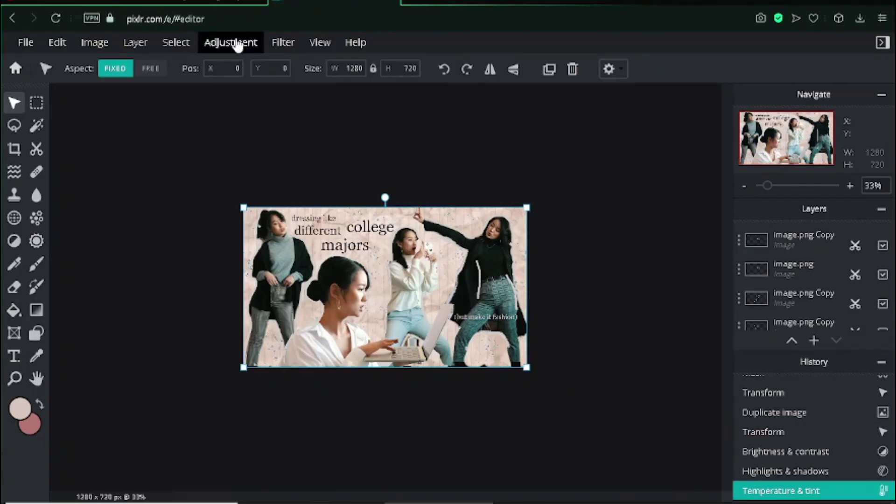
- Increase the collage layer's vibrance and apply the adjustment
{"action": "left_click", "coordinate": [238, 45]}
{"action": "left_click", "coordinate": [229, 45]}
{"action": "left_click", "coordinate": [231, 45]}
{"action": "left_click", "coordinate": [228, 181]}
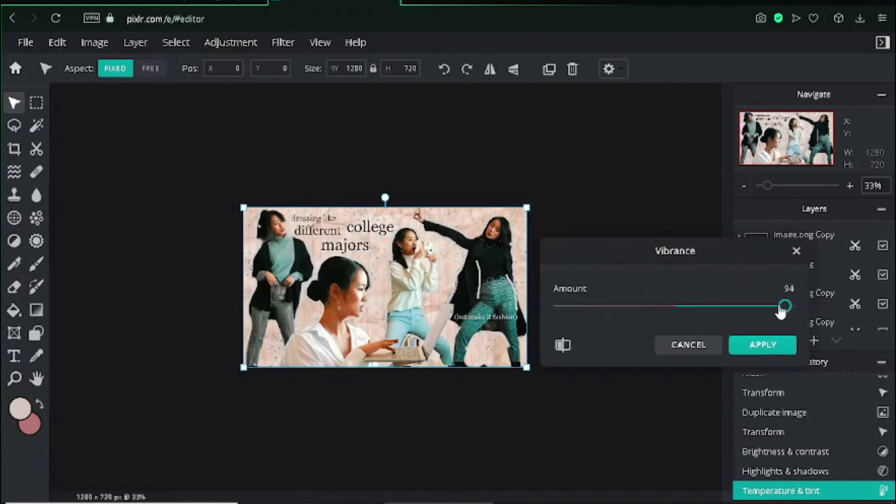
{"action": "left_click", "coordinate": [763, 345]}
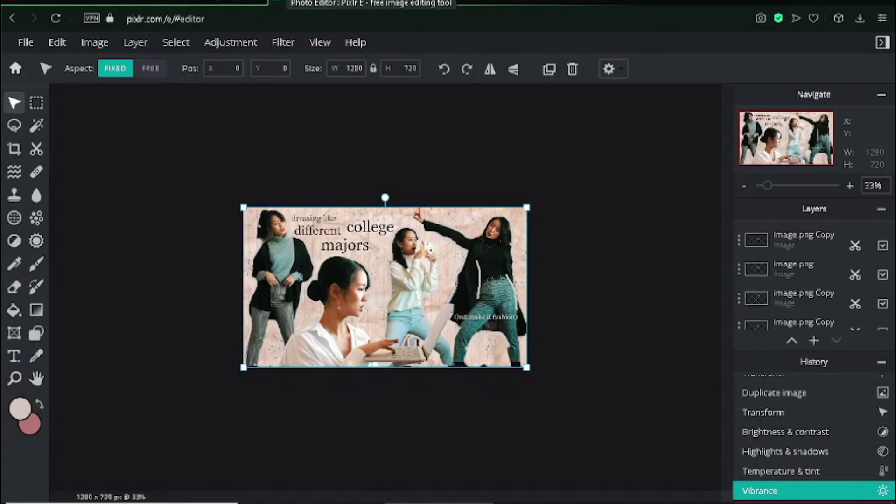
- Export the finished thumbnail image as a PNG using quick export
{"action": "scroll", "coordinate": [335, 133], "scroll_direction": "up", "scroll_amount": 3}
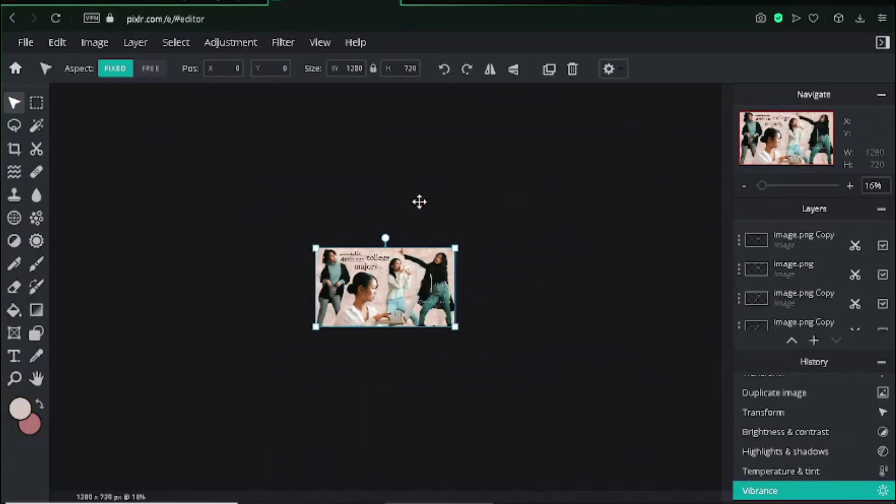
{"action": "scroll", "coordinate": [419, 201], "scroll_direction": "up", "scroll_amount": 3}
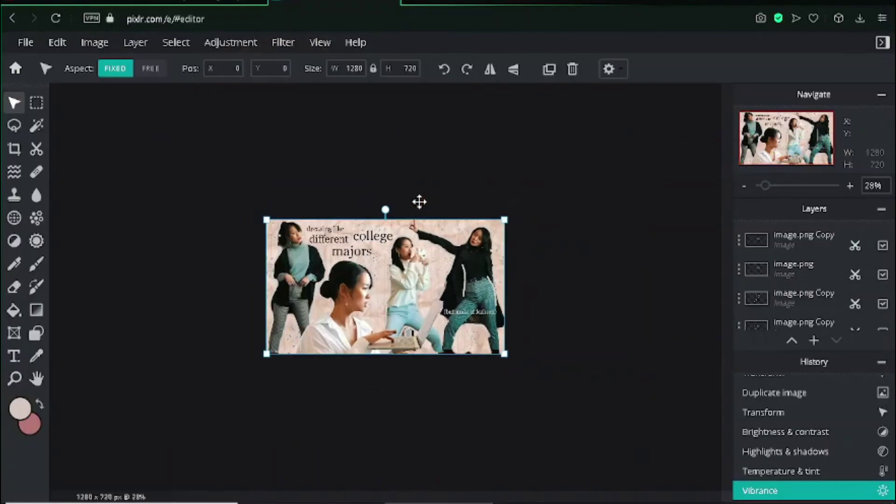
{"action": "scroll", "coordinate": [419, 200], "scroll_direction": "down", "scroll_amount": 4}
{"action": "scroll", "coordinate": [419, 201], "scroll_direction": "up", "scroll_amount": 4}
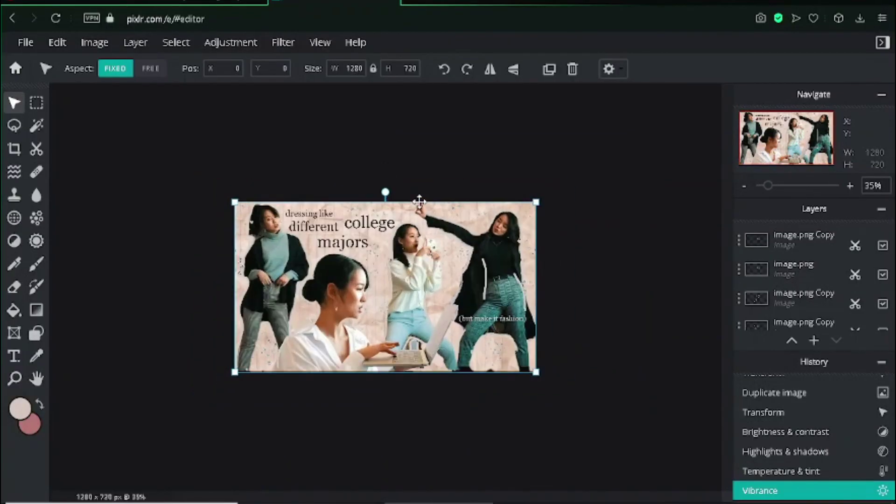
{"action": "left_click", "coordinate": [31, 42]}
{"action": "mouse_move", "coordinate": [34, 181]}
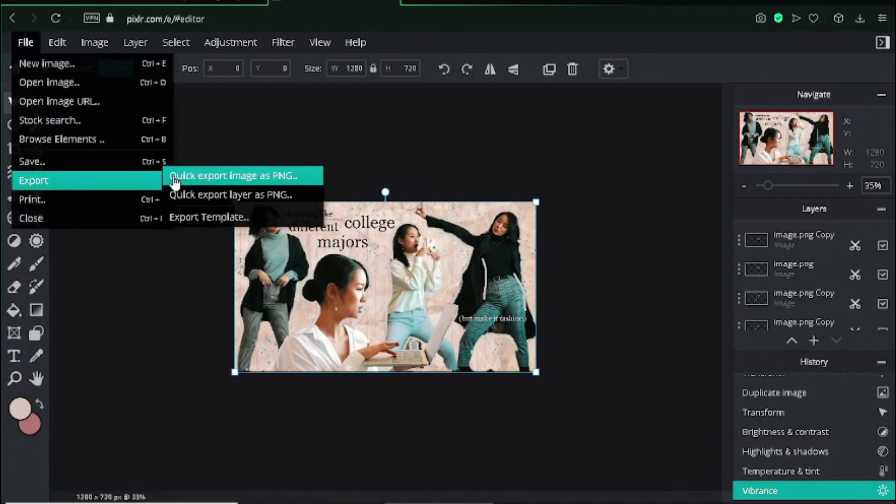
{"action": "left_click", "coordinate": [215, 178]}
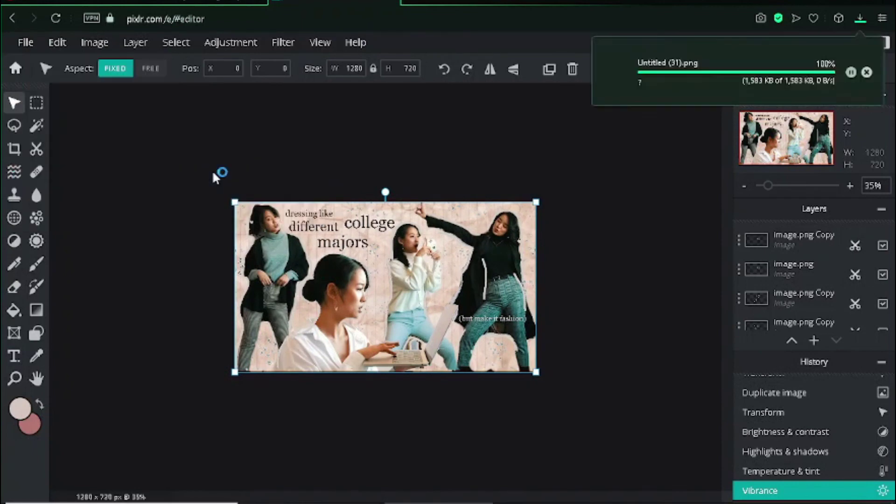